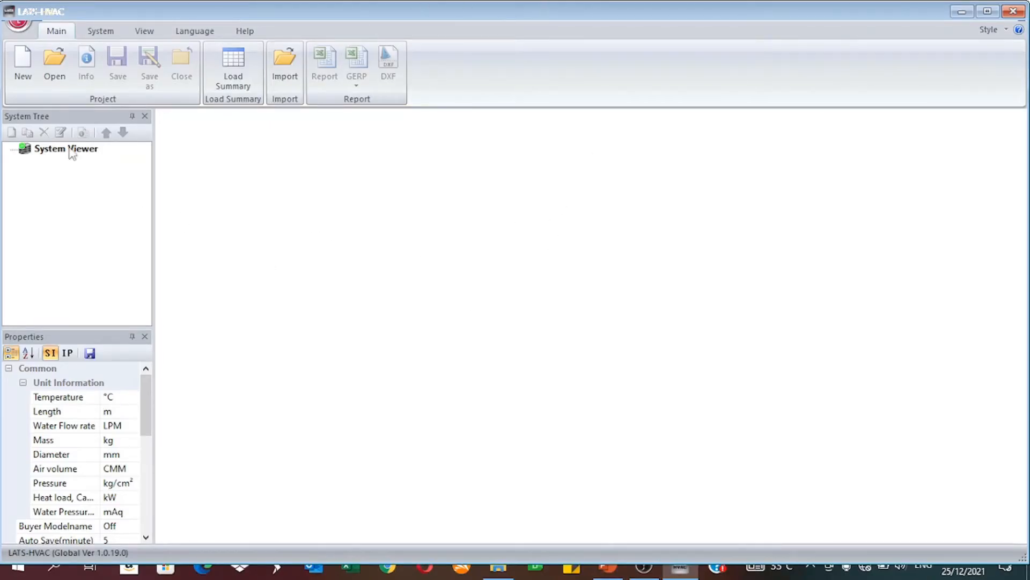
# Step: Create a new project named "Youtube Video" using the preset Lagos, Nigeria design conditions and the prefilled customer and contractor details
pyautogui.click(23, 63)
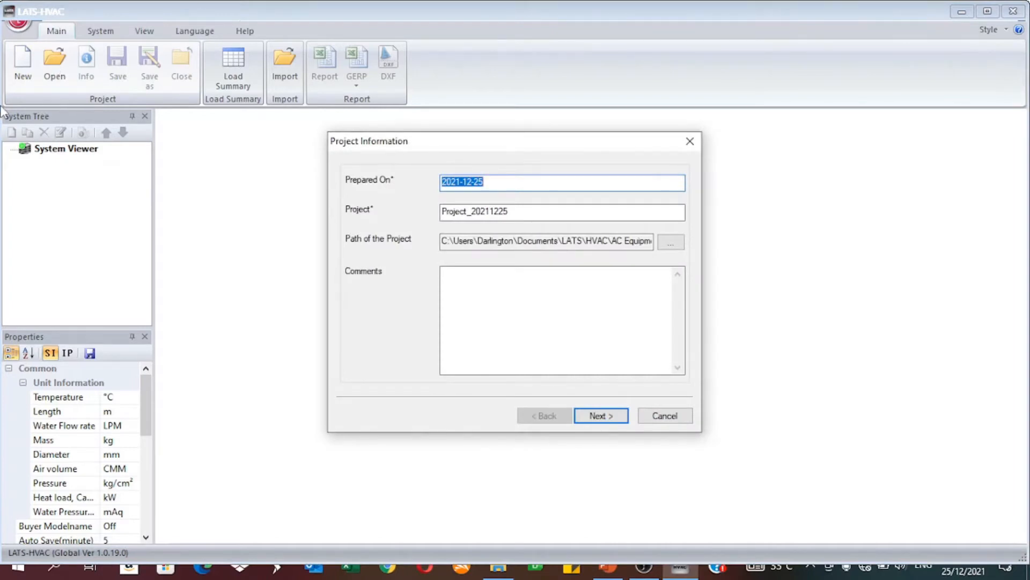
pyautogui.doubleClick(539, 214)
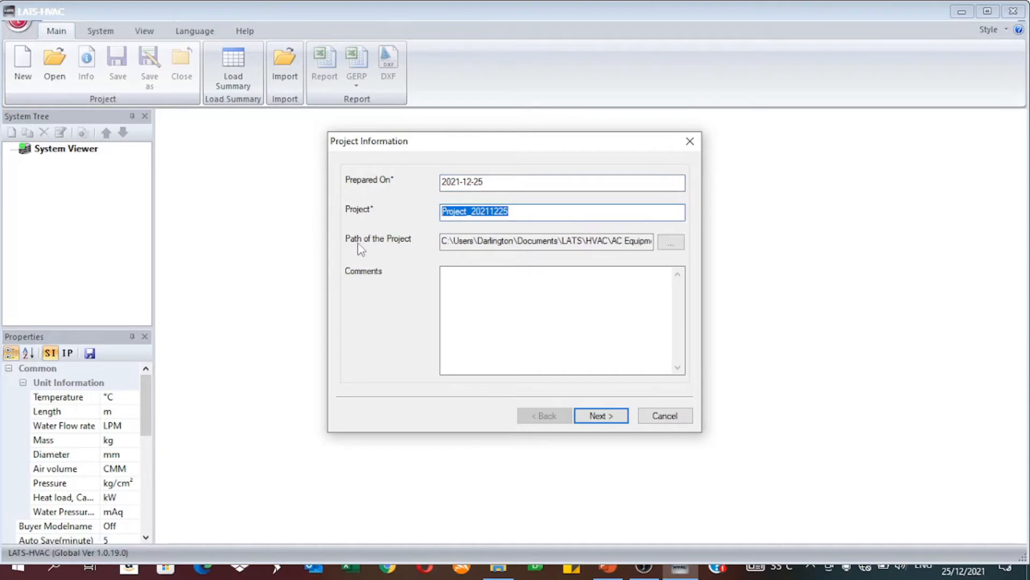
pyautogui.write('Youtube V')
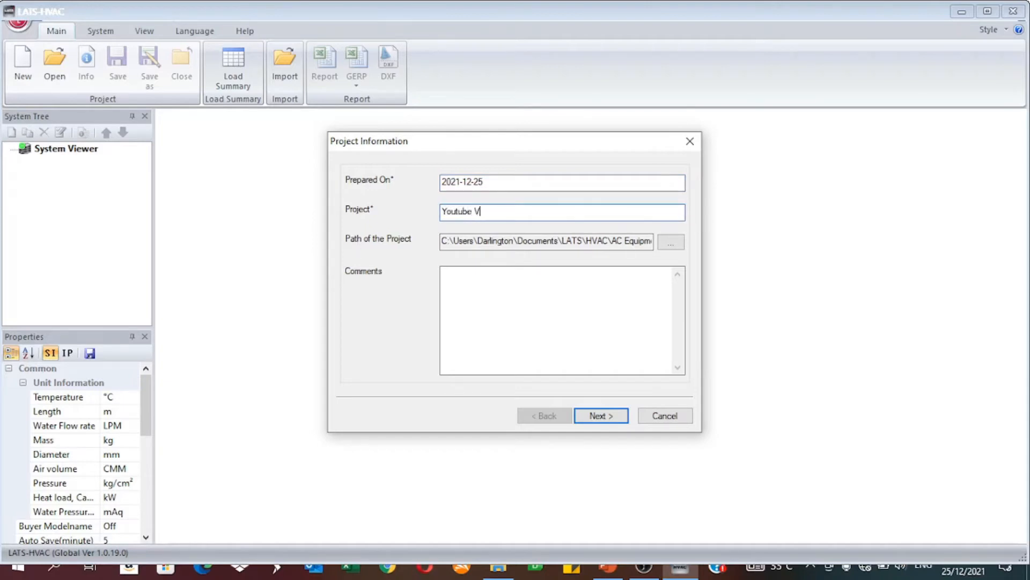
pyautogui.write('u')
pyautogui.press('BackSpace')
pyautogui.write('ideo')
pyautogui.click(596, 416)
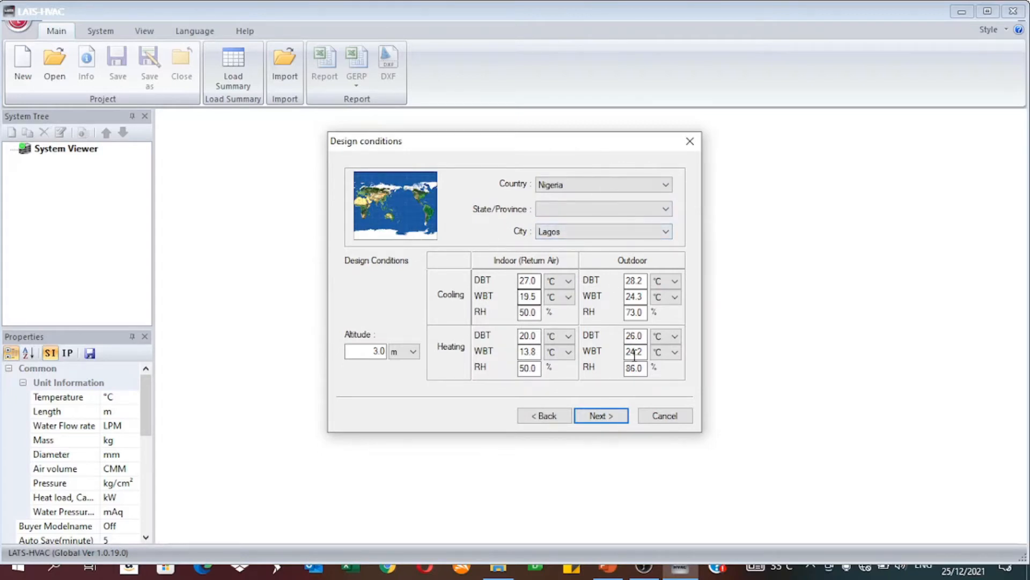
pyautogui.click(600, 416)
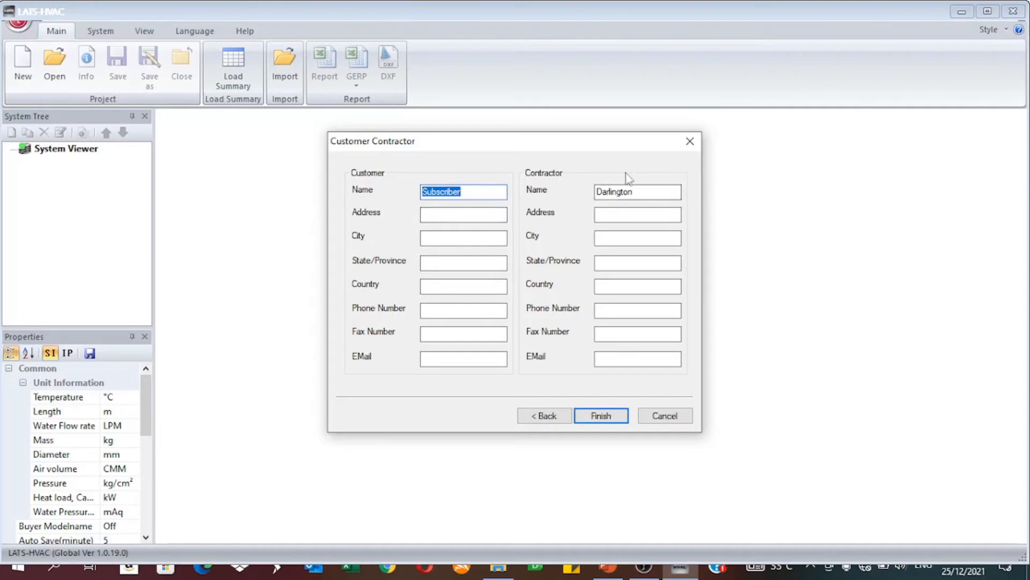
pyautogui.click(599, 416)
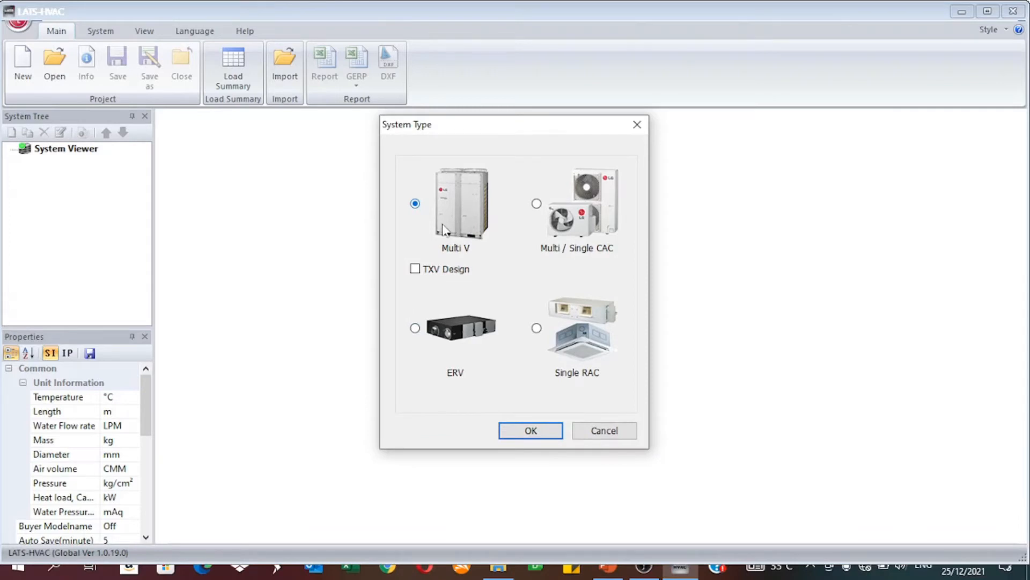
# Step: Add a Multi V system named Multi V1 with region Global, series Multi V 5, type 50,60Hz/R410A/Heat Pump/MV5 and Cooling simulation mode
pyautogui.click(552, 431)
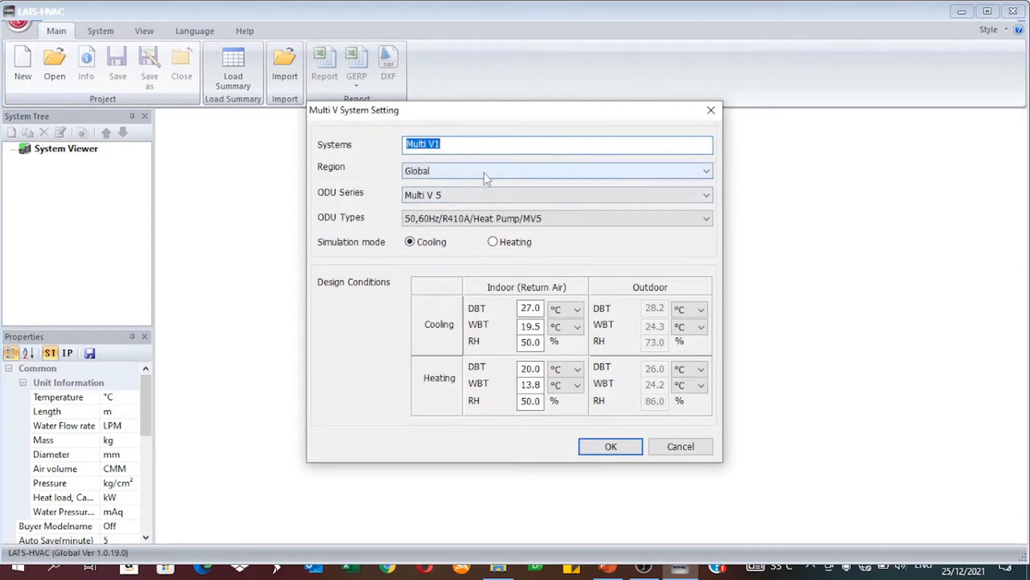
pyautogui.click(493, 140)
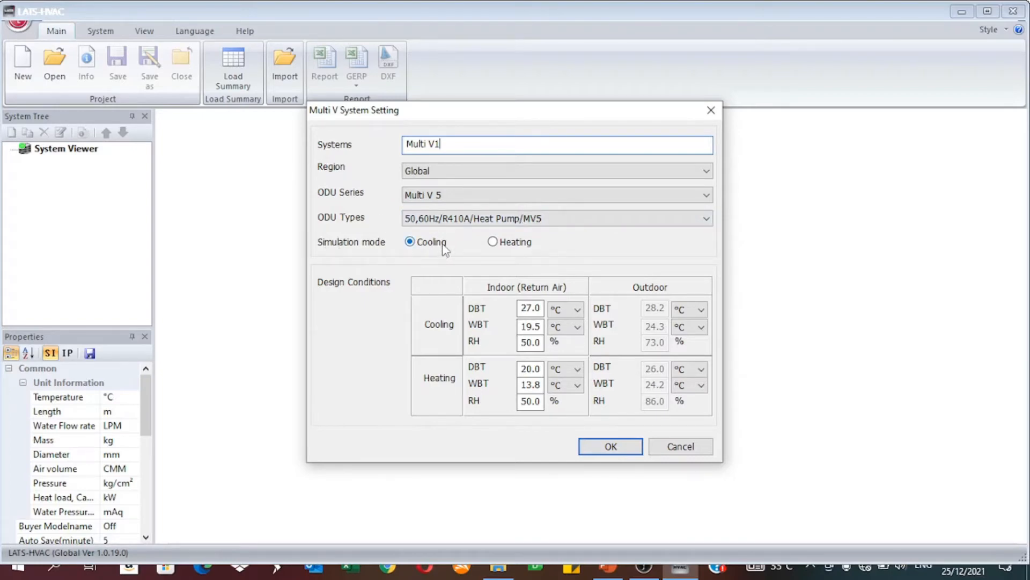
pyautogui.click(635, 448)
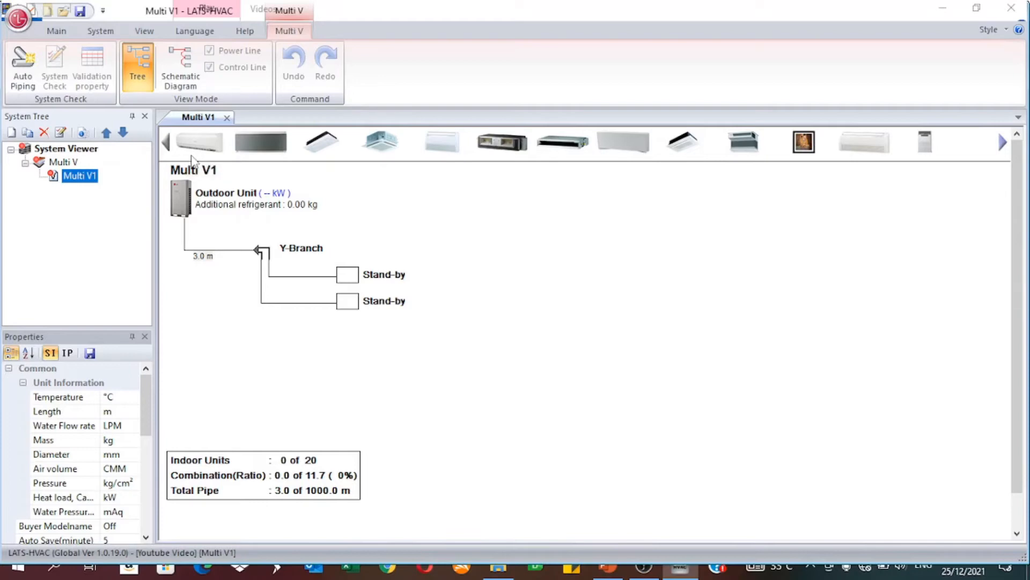
# Step: Change the upper stand-by unit of the first Y-Branch to a Y-Branch, and do the same for the new branch's upper stand-by
pyautogui.rightClick(349, 280)
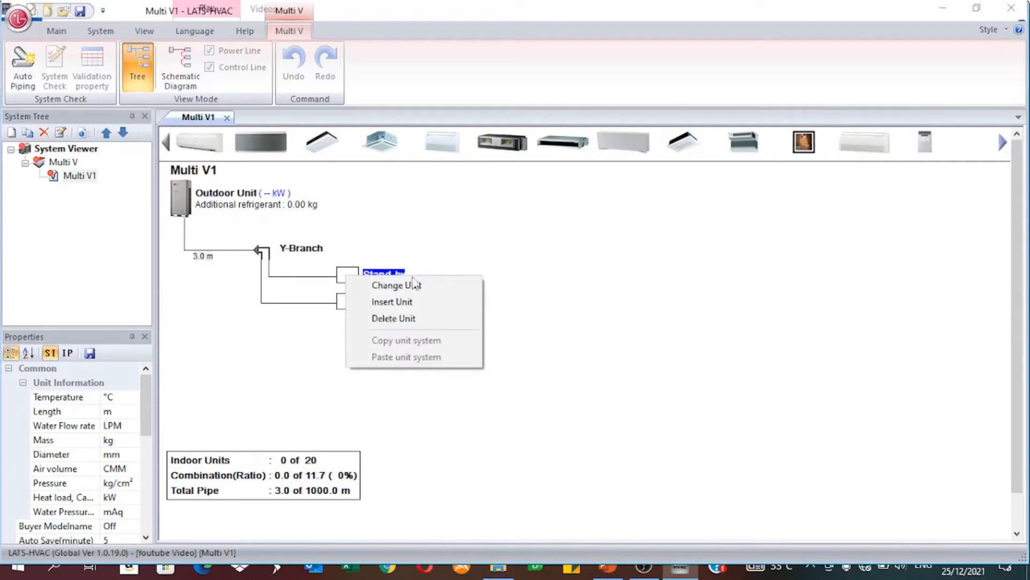
pyautogui.click(472, 302)
pyautogui.click(476, 261)
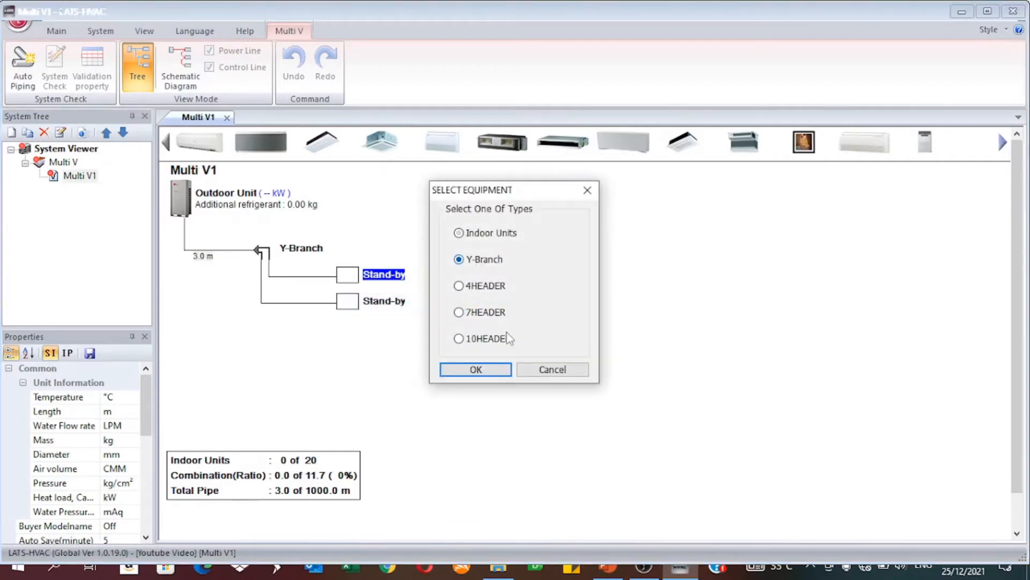
pyautogui.click(486, 370)
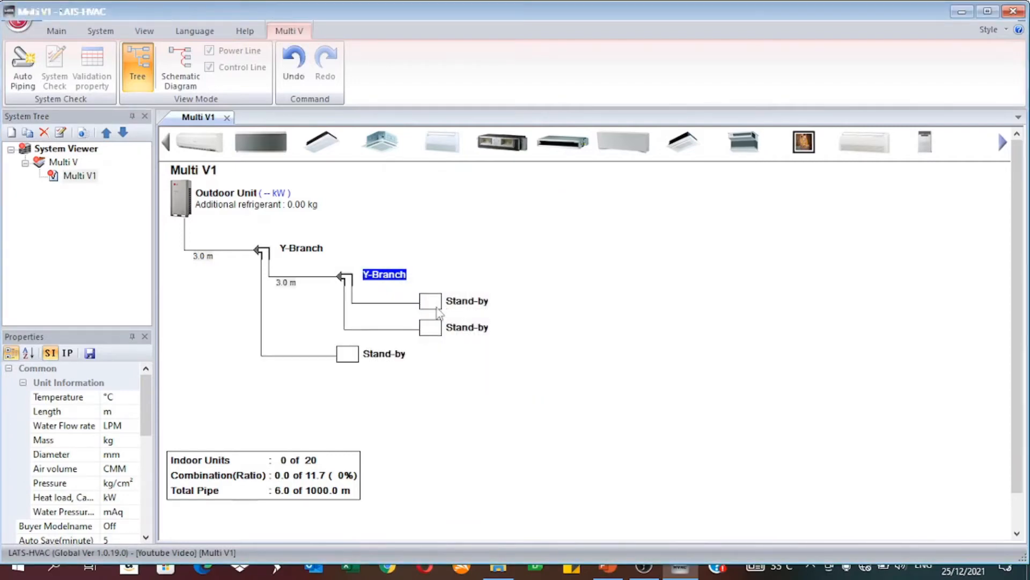
pyautogui.rightClick(436, 305)
pyautogui.click(496, 327)
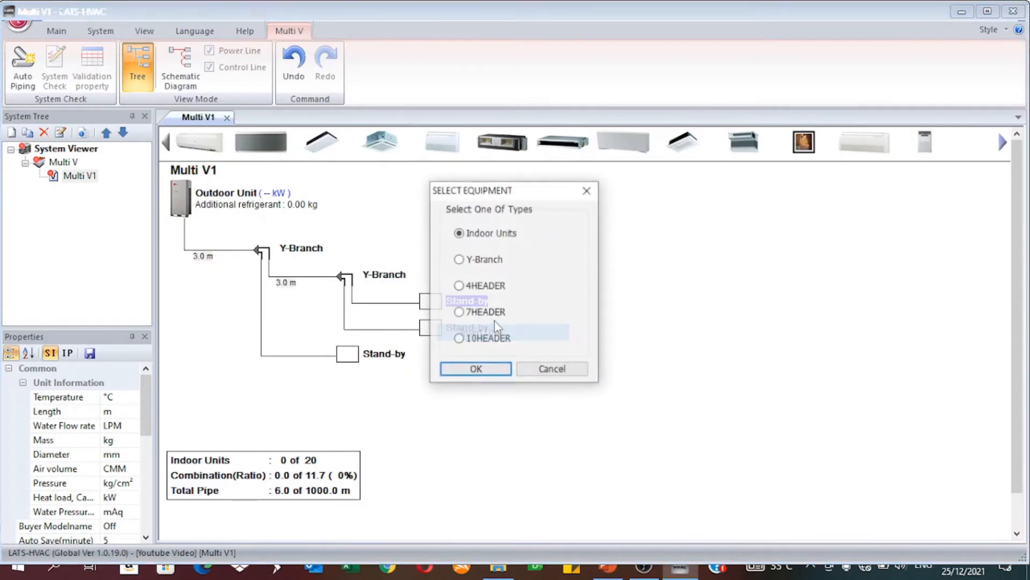
pyautogui.click(471, 262)
pyautogui.click(490, 375)
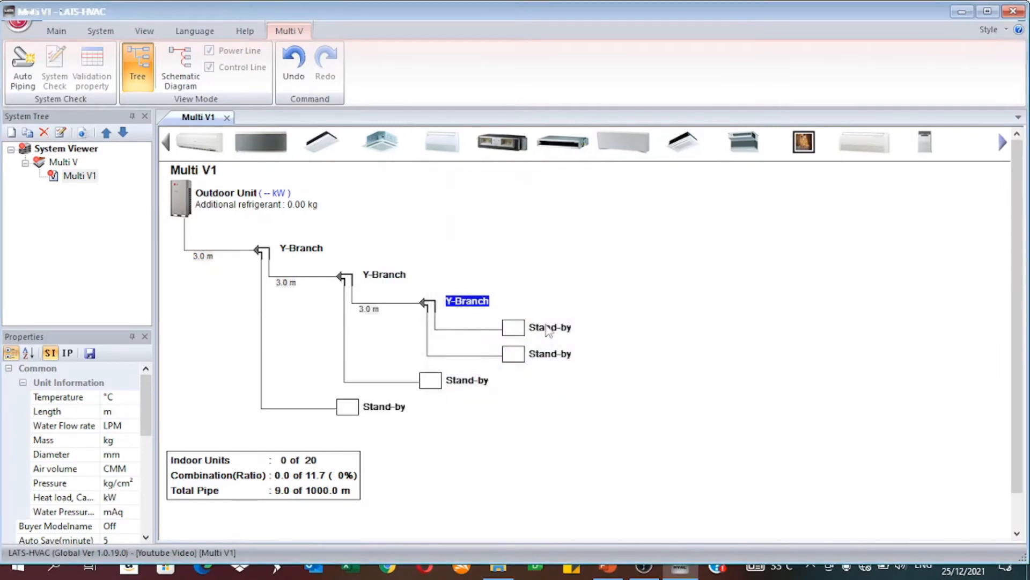
# Step: Extend the chain from the third Y-Branch by changing the uppermost stand-by unit to a Y-Branch twice in succession
pyautogui.rightClick(535, 332)
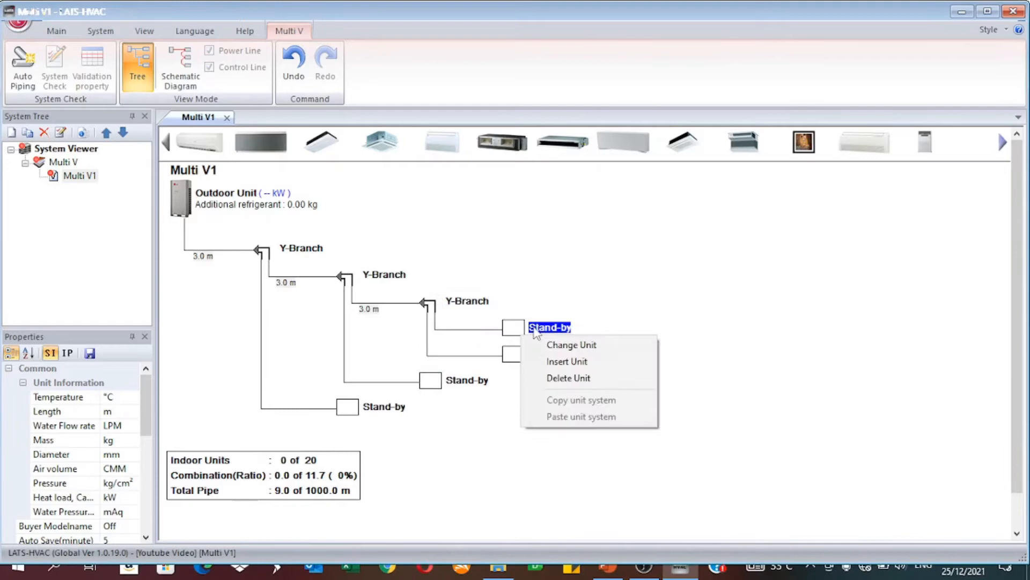
pyautogui.click(564, 349)
pyautogui.click(487, 263)
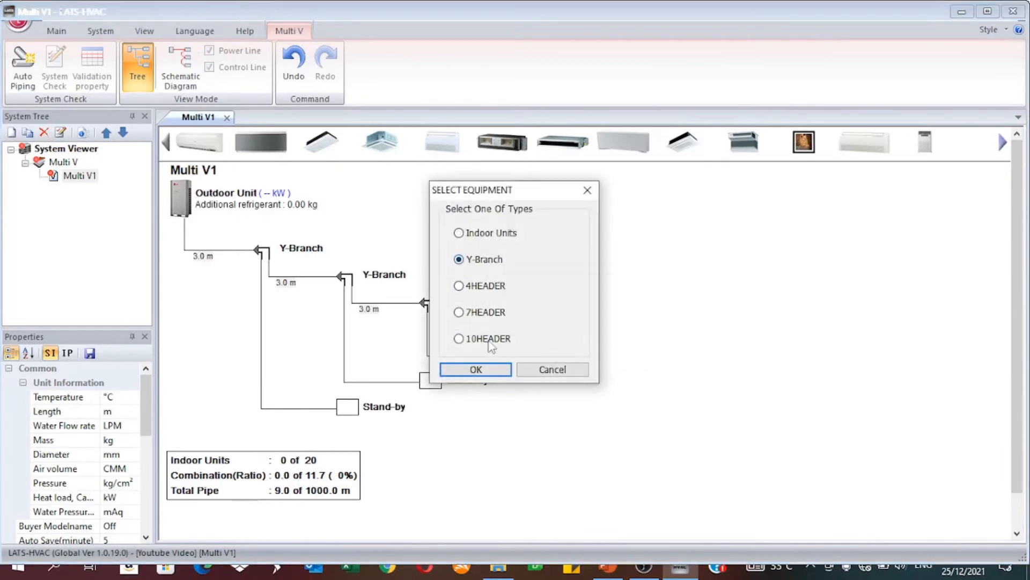
pyautogui.click(486, 375)
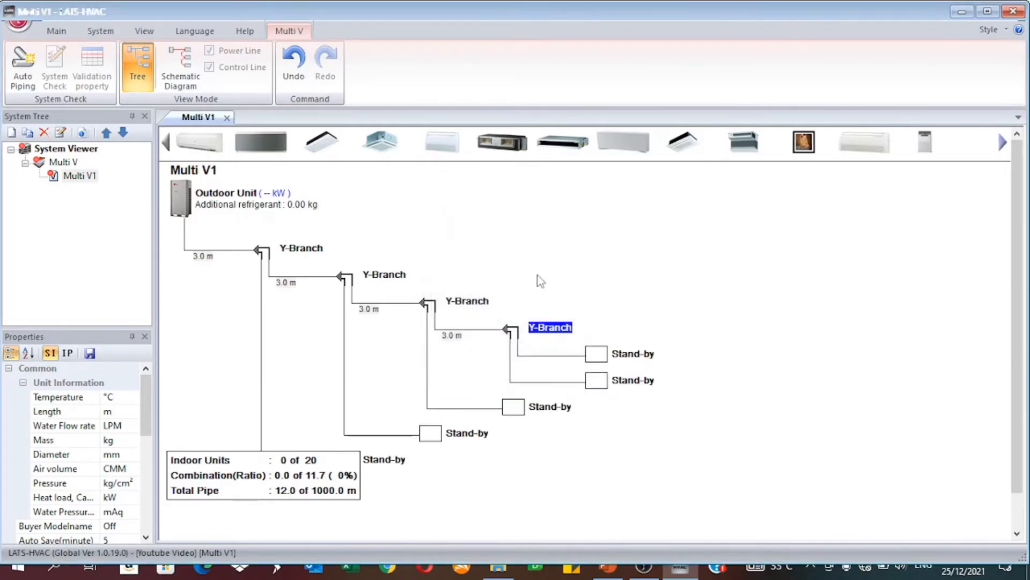
pyautogui.rightClick(599, 352)
pyautogui.click(645, 375)
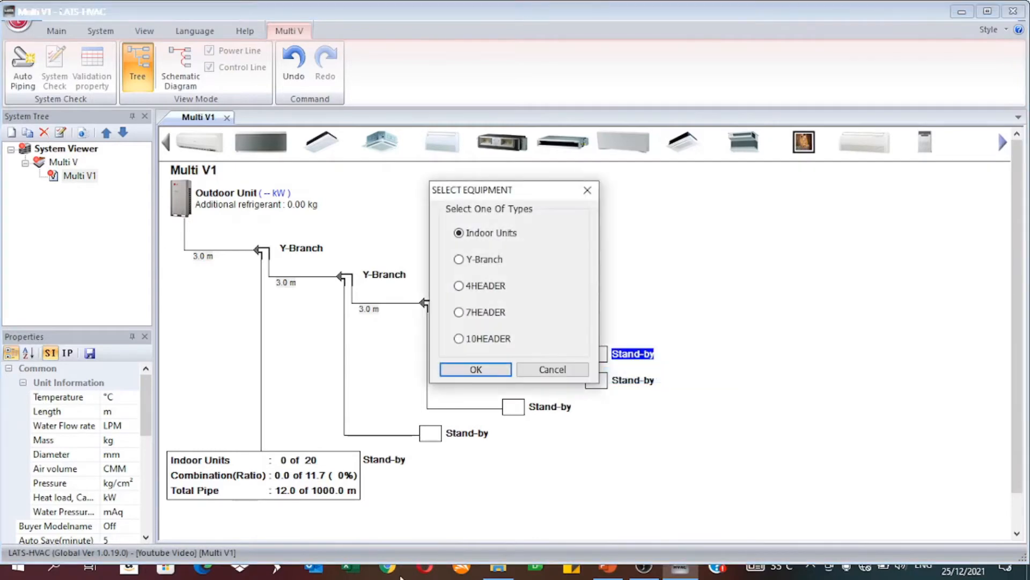
pyautogui.click(496, 266)
pyautogui.click(494, 375)
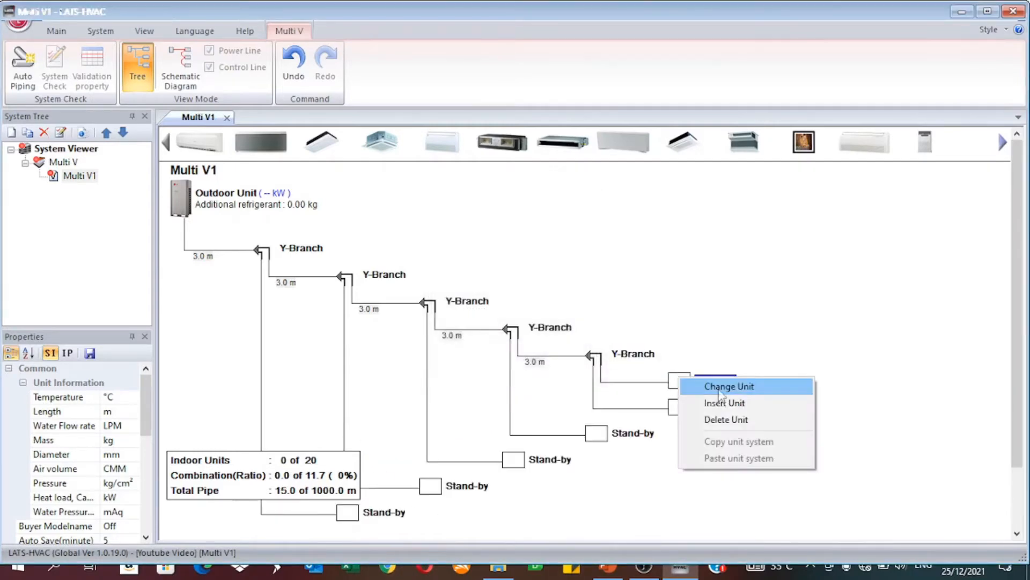
# Step: Add a sixth and a seventh Y-Branch at the end of the chain in place of the uppermost stand-by units
pyautogui.rightClick(677, 378)
pyautogui.click(739, 404)
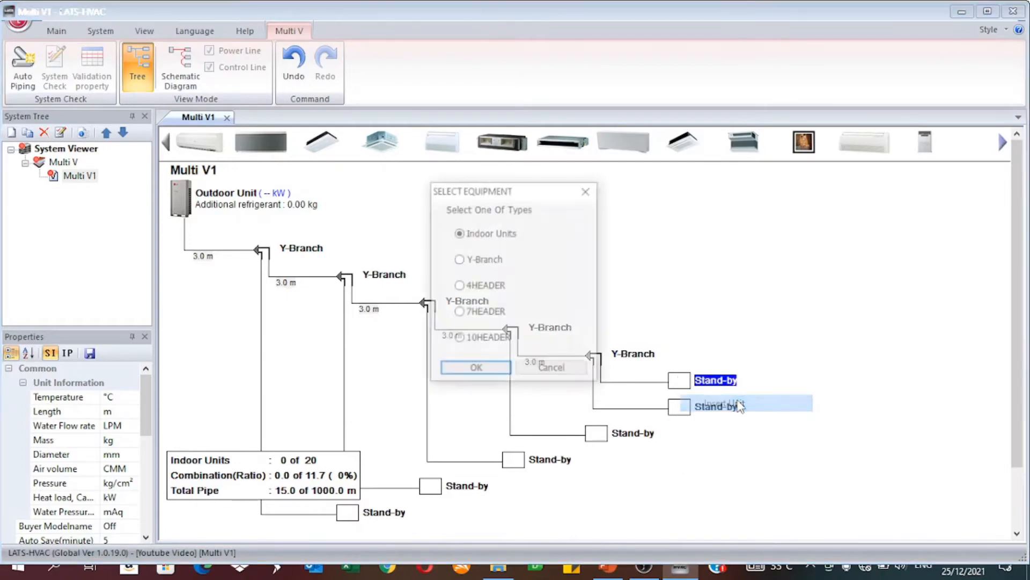
pyautogui.click(468, 263)
pyautogui.click(486, 370)
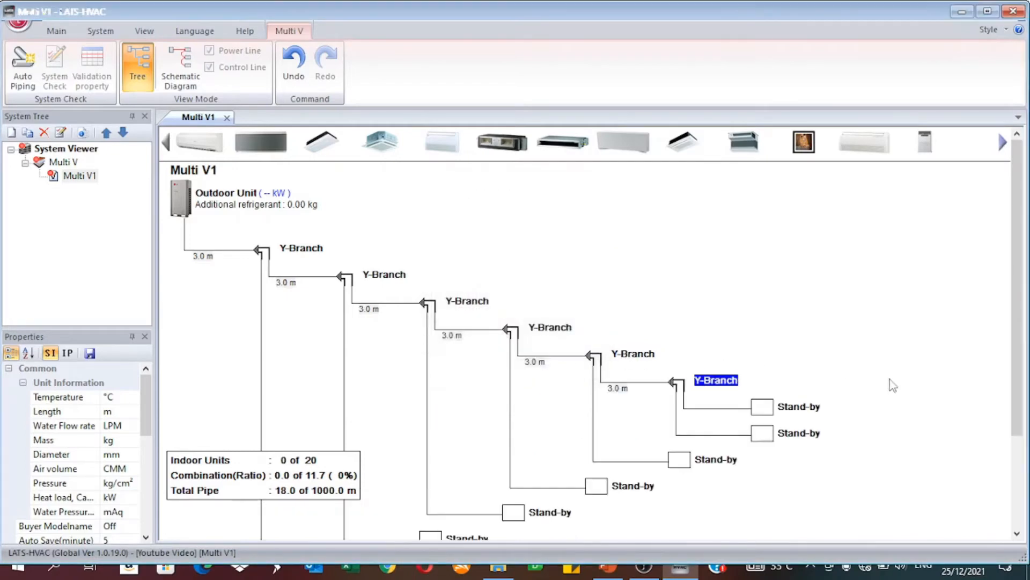
pyautogui.moveTo(1026, 315); pyautogui.dragTo(1026, 370)
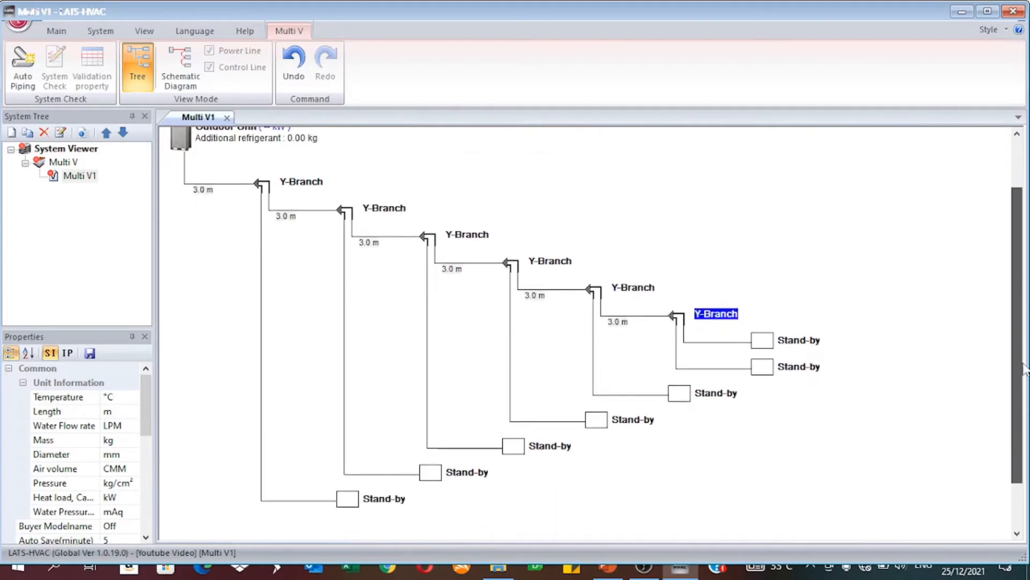
pyautogui.rightClick(773, 349)
pyautogui.click(814, 352)
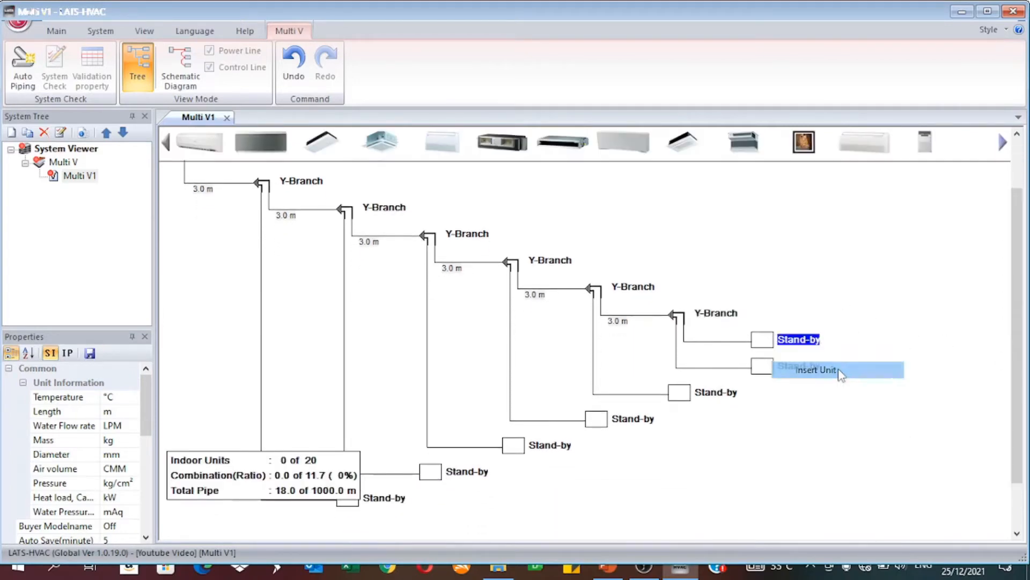
pyautogui.click(487, 259)
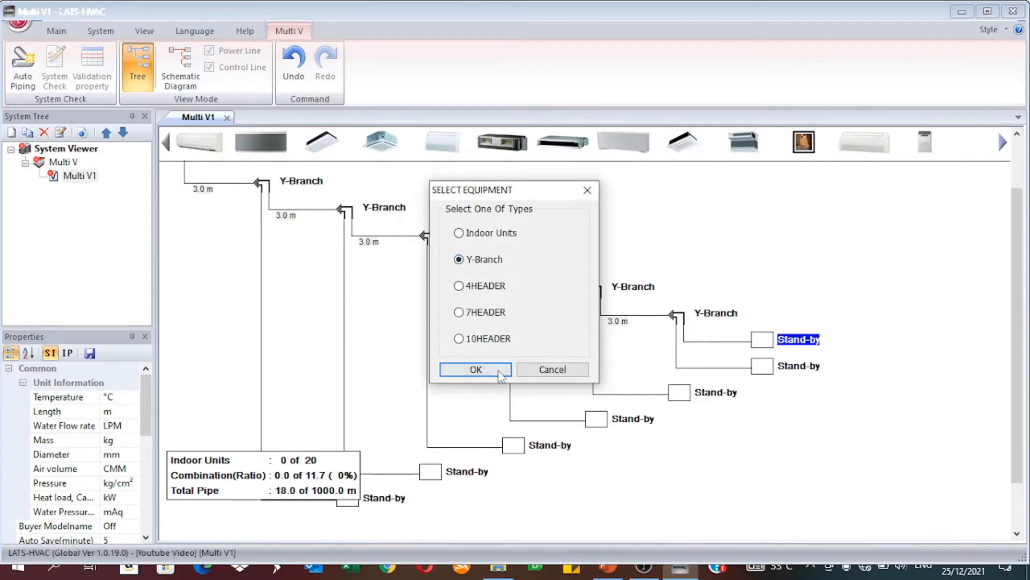
pyautogui.click(475, 371)
# Step: Place a wall-mounted indoor unit, model ARNU15GSJN4, on the first Y-Branch's stand-by position
pyautogui.moveTo(1026, 403); pyautogui.dragTo(1027, 454)
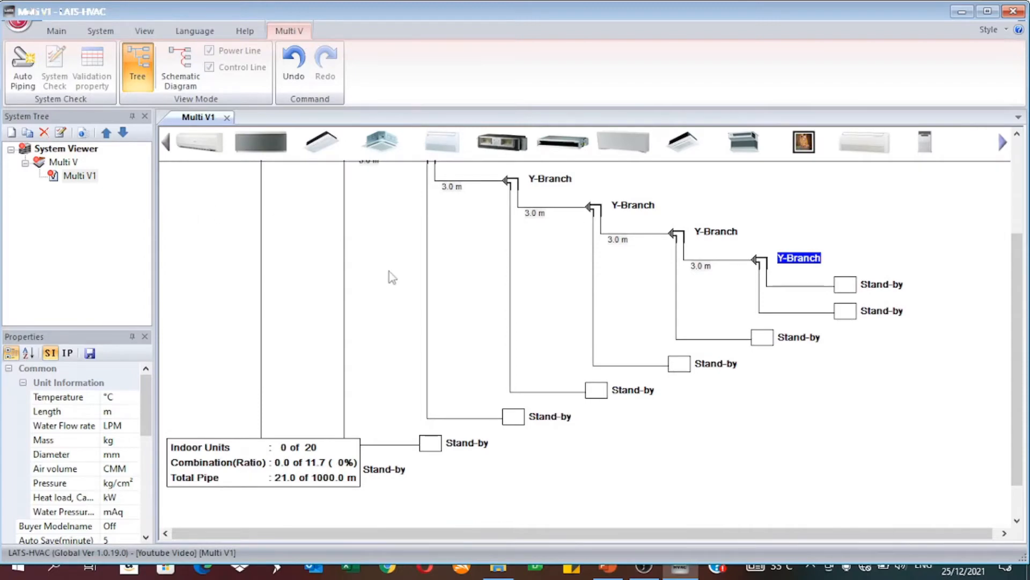
pyautogui.moveTo(1020, 469)
pyautogui.mouseDown()
pyautogui.moveTo(1025, 489)
pyautogui.moveTo(1024, 467)
pyautogui.mouseUp()
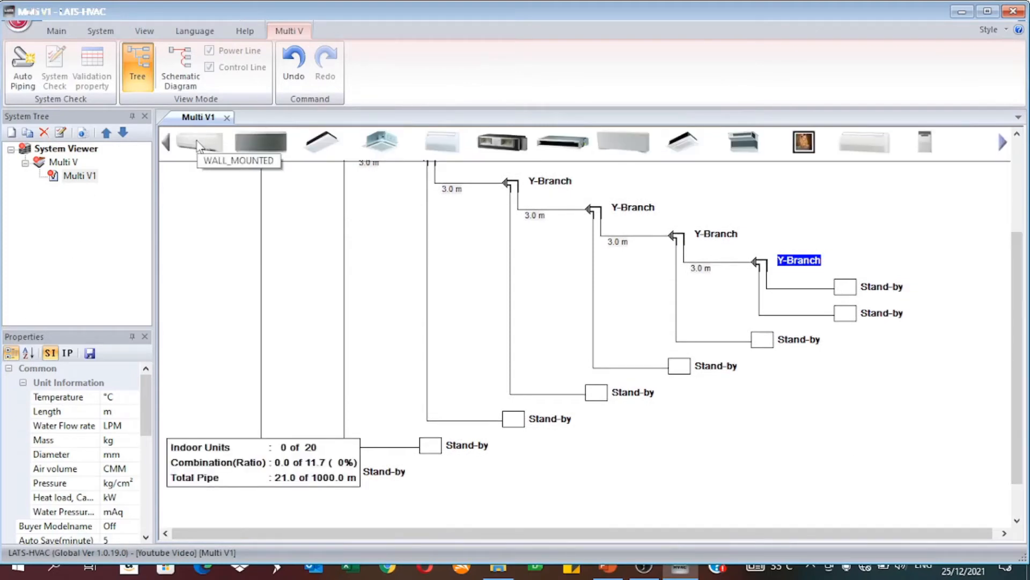
pyautogui.moveTo(197, 142); pyautogui.dragTo(365, 540)
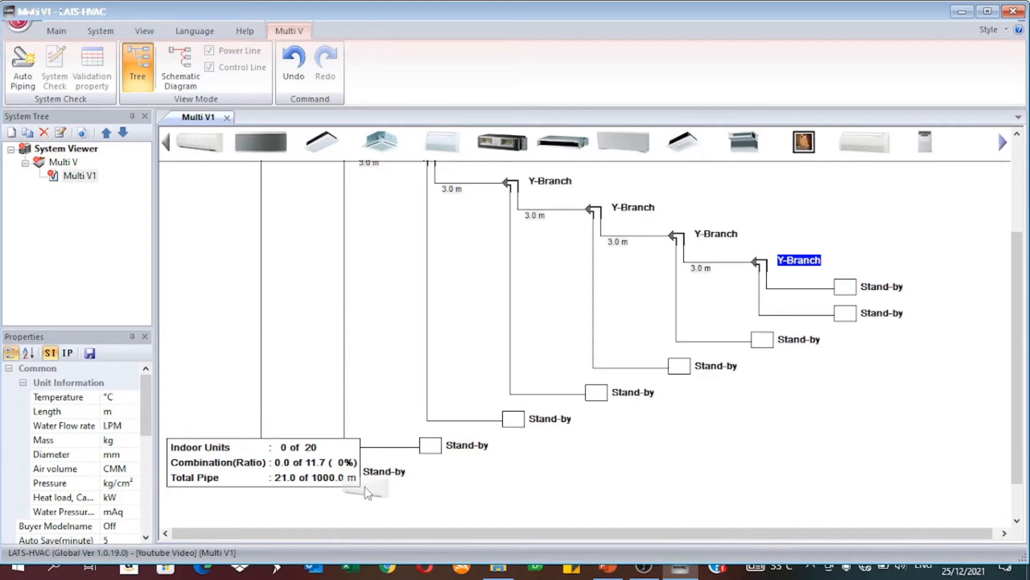
pyautogui.moveTo(365, 488)
pyautogui.mouseDown()
pyautogui.moveTo(346, 479)
pyautogui.moveTo(356, 484)
pyautogui.mouseUp()
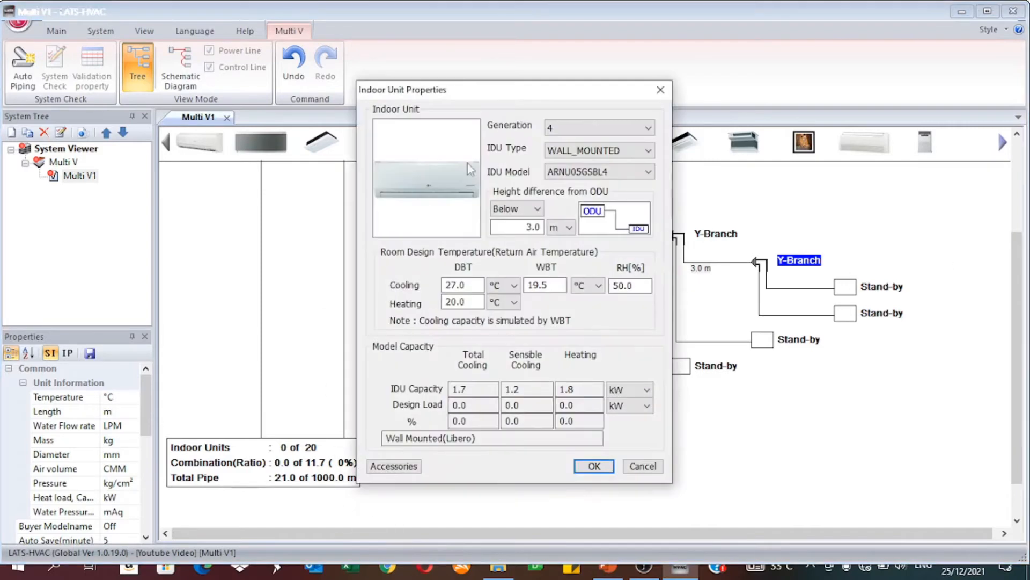
pyautogui.click(598, 173)
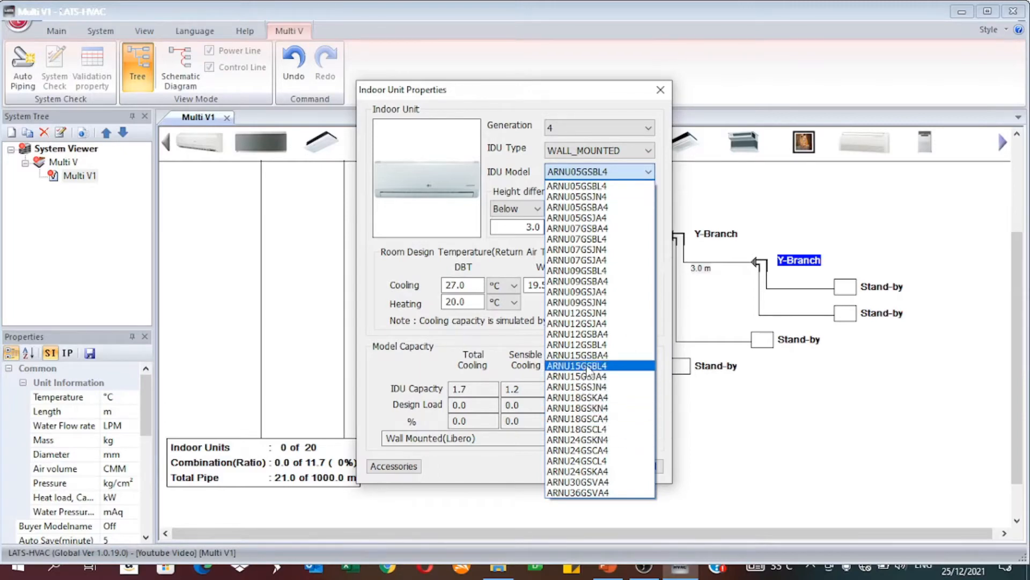
pyautogui.click(600, 386)
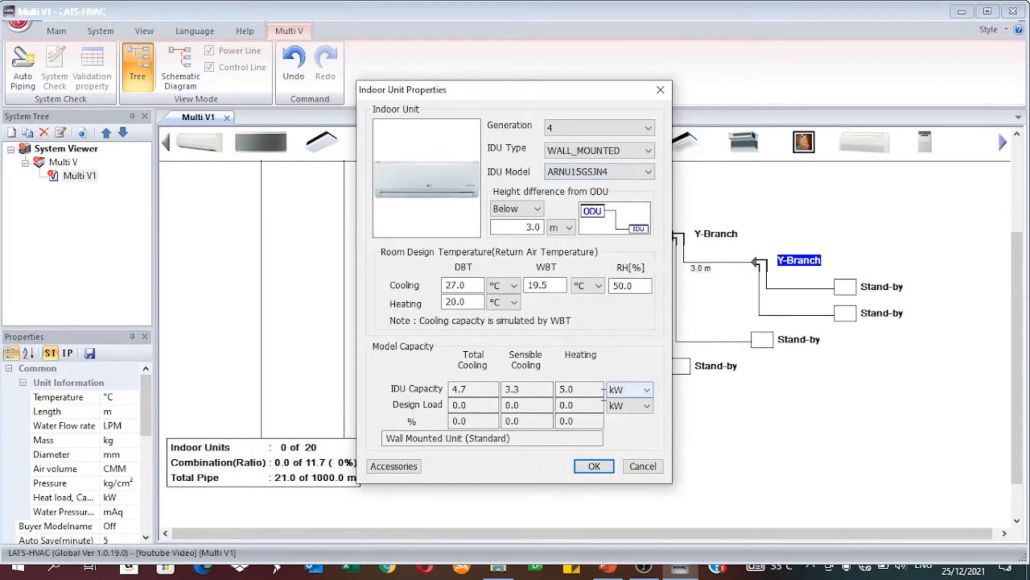
pyautogui.click(601, 472)
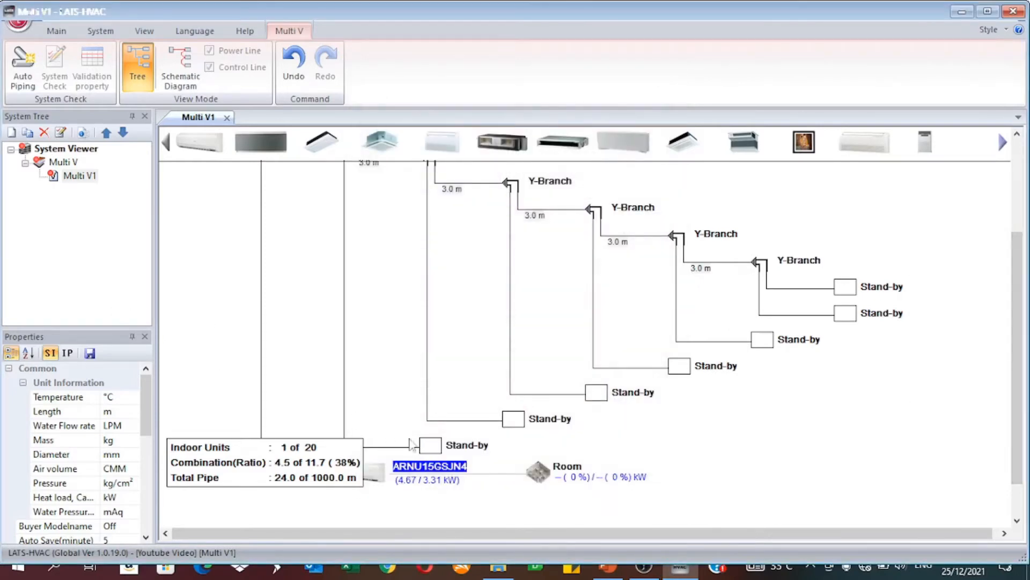
# Step: Place a wall-mounted indoor unit, model ARNU12GSJN4, on the second Y-Branch's stand-by position
pyautogui.doubleClick(448, 455)
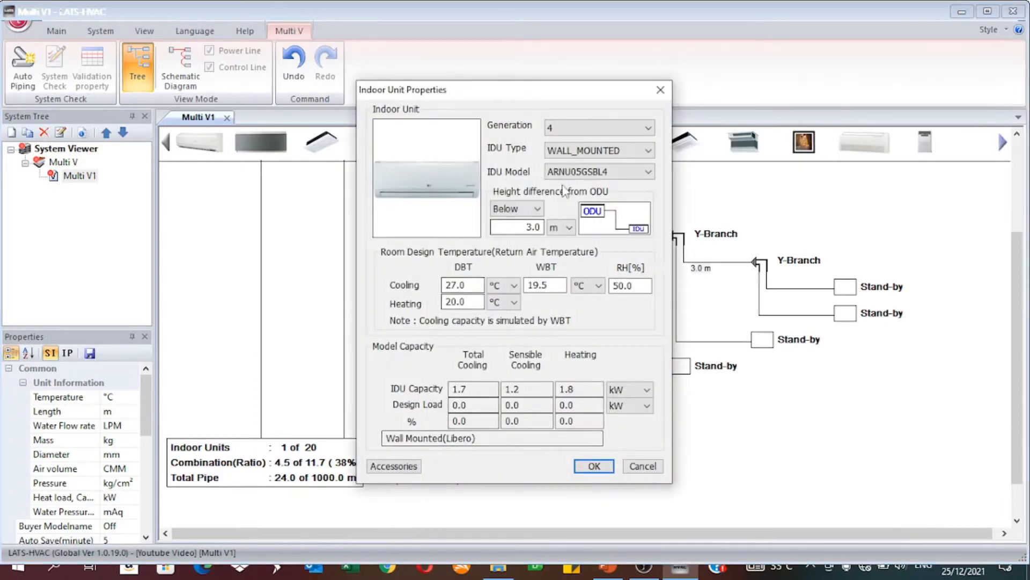
pyautogui.click(589, 172)
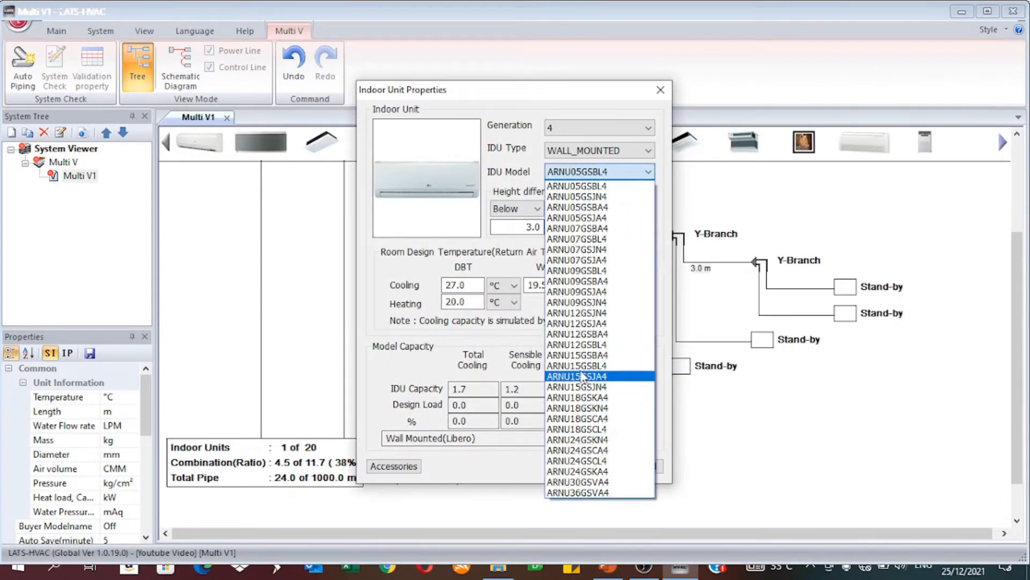
pyautogui.click(591, 322)
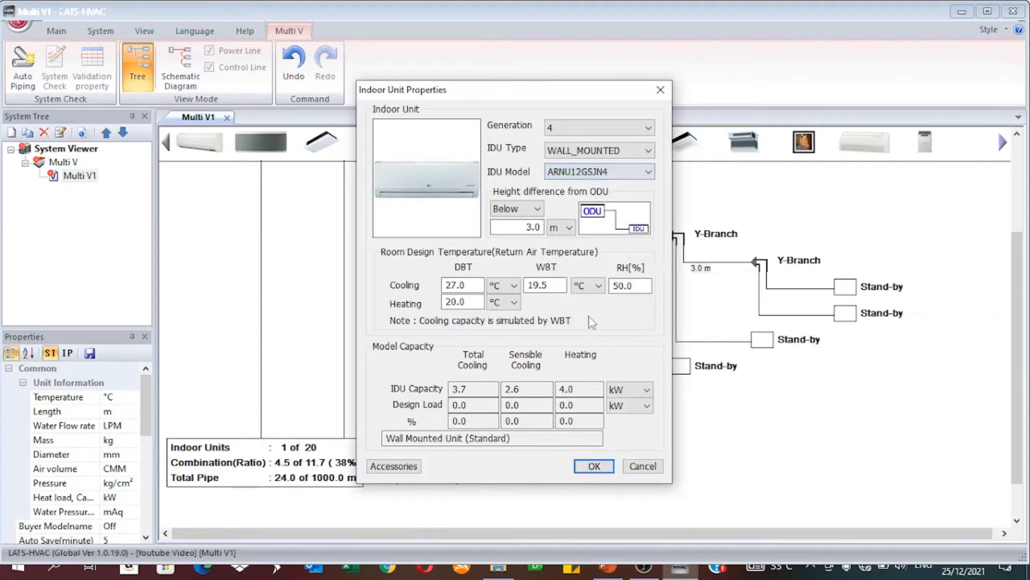
pyautogui.click(594, 466)
pyautogui.moveTo(1013, 406)
pyautogui.mouseDown()
pyautogui.moveTo(1025, 419)
pyautogui.moveTo(1017, 423)
pyautogui.mouseUp()
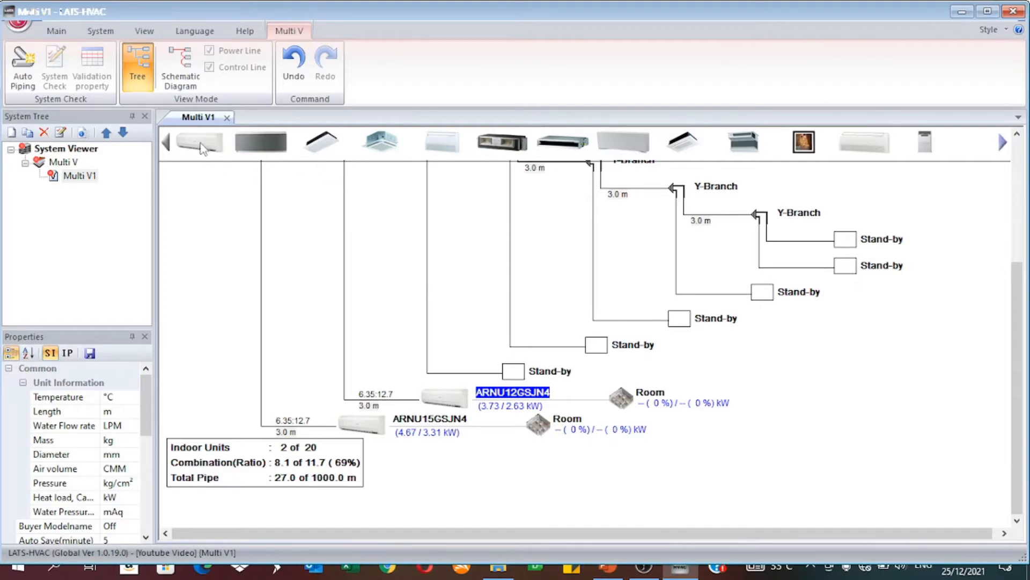
# Step: Place a wall-mounted indoor unit, model ARNU18GSKN4, on the third Y-Branch's stand-by position
pyautogui.moveTo(204, 150); pyautogui.dragTo(544, 367)
pyautogui.moveTo(191, 152); pyautogui.dragTo(514, 374)
pyautogui.click(584, 172)
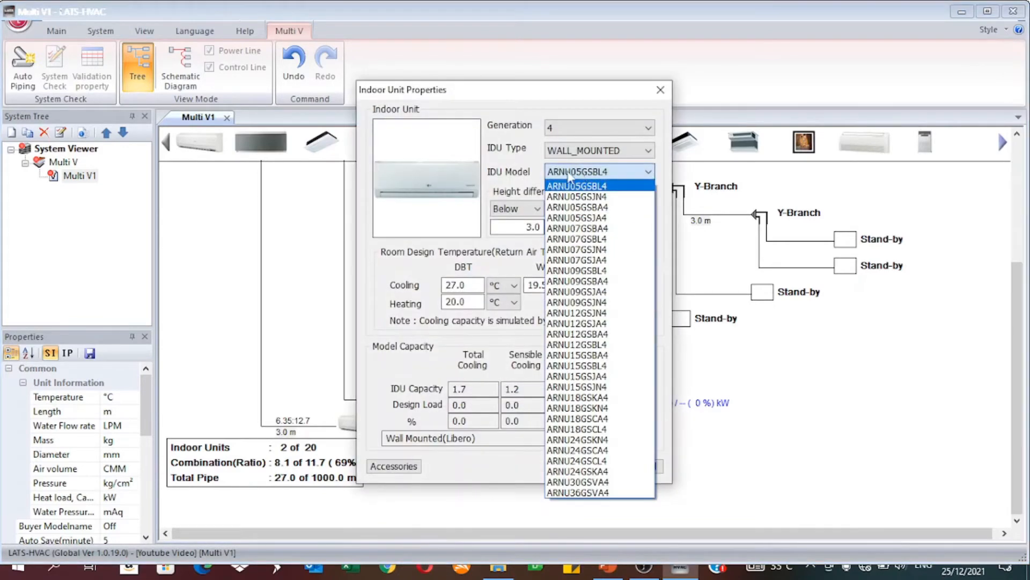
pyautogui.click(607, 408)
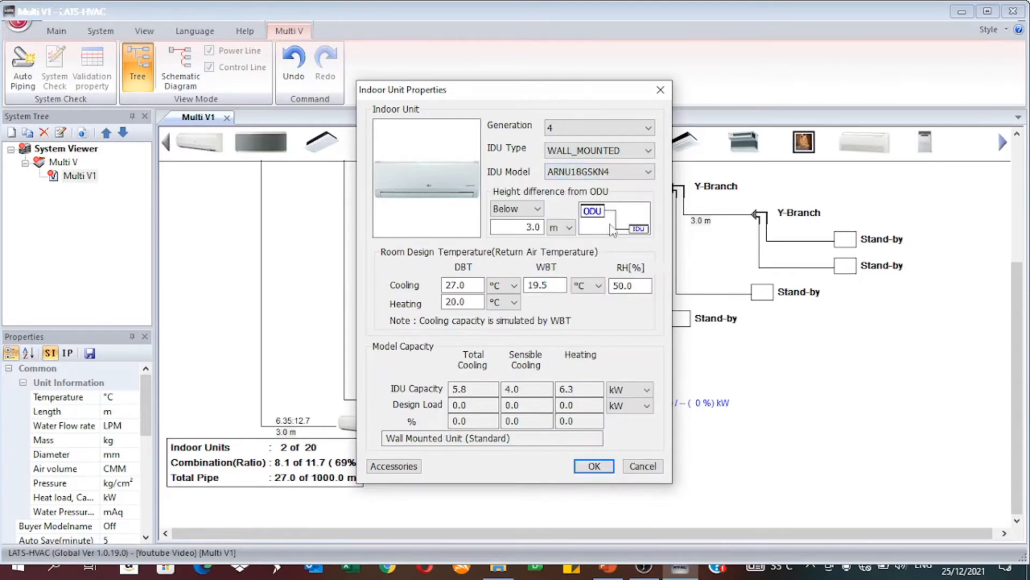
pyautogui.click(595, 465)
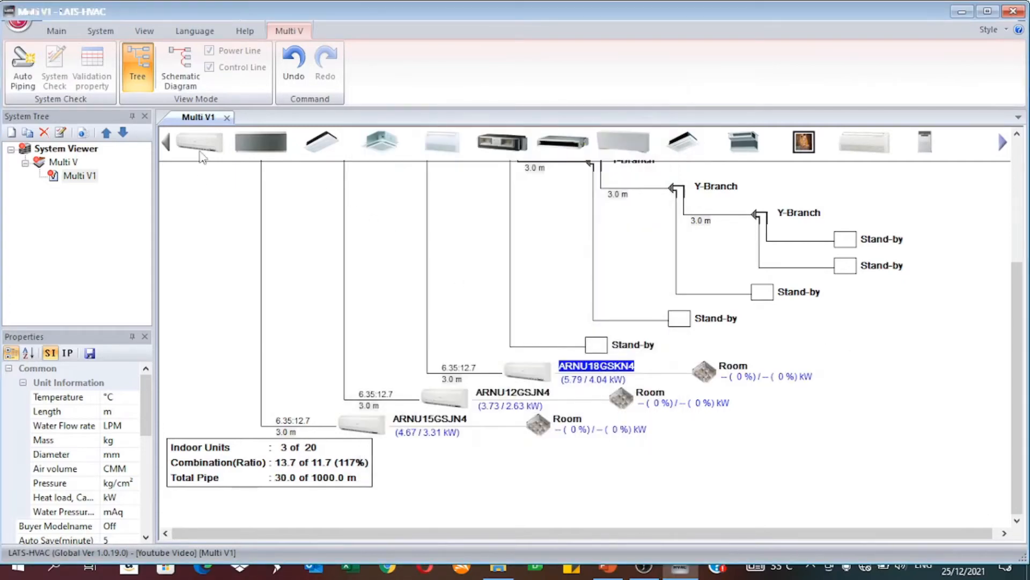
# Step: Place a wall-mounted ARNU24GSKN4 indoor unit on the fourth Y-Branch's stand-by position and copy it to the four remaining stand-by positions
pyautogui.moveTo(200, 156); pyautogui.dragTo(638, 365)
pyautogui.moveTo(201, 133); pyautogui.dragTo(627, 350)
pyautogui.doubleClick(205, 139)
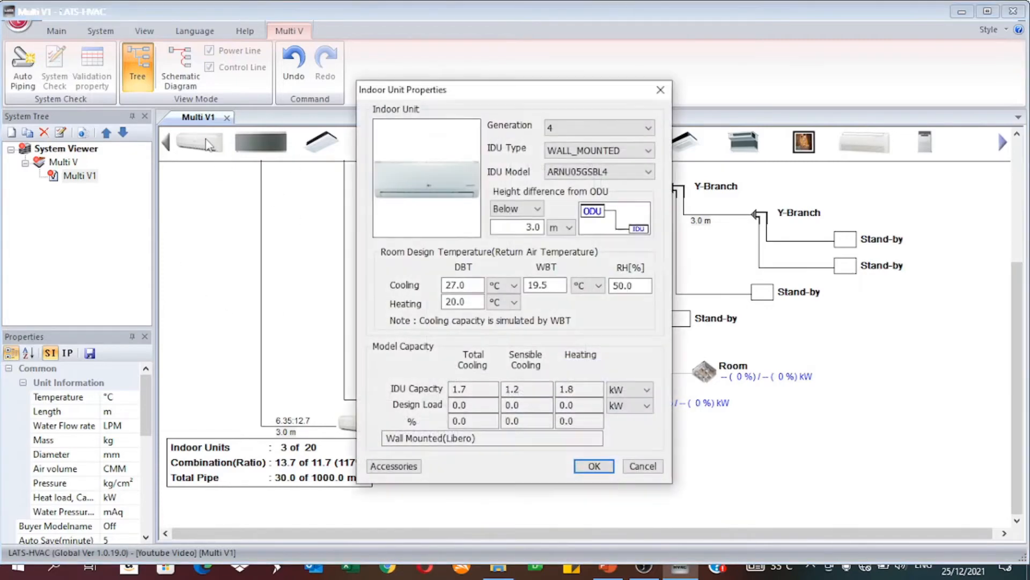
pyautogui.click(590, 172)
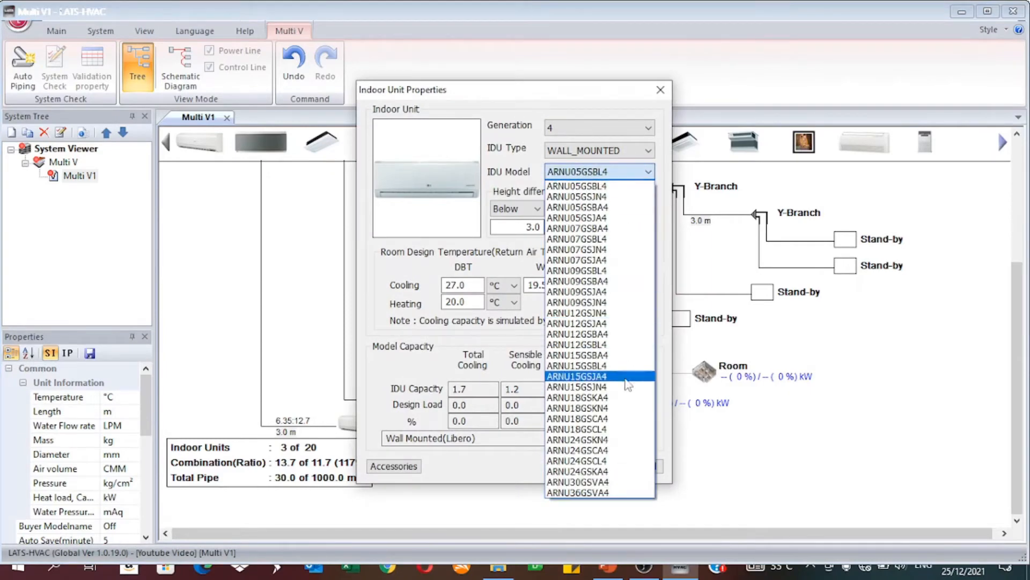
pyautogui.click(604, 440)
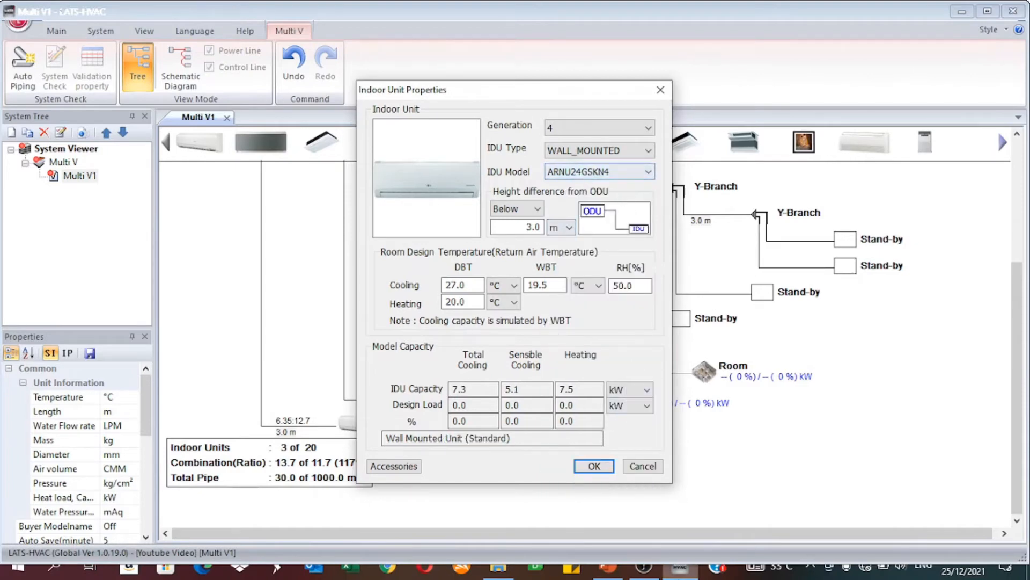
pyautogui.click(594, 466)
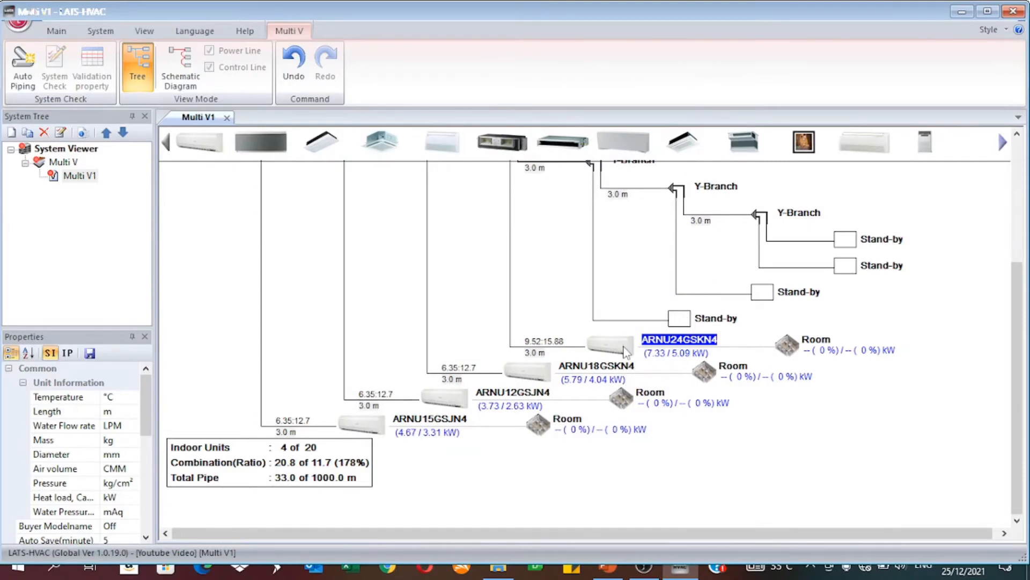
pyautogui.moveTo(626, 351); pyautogui.dragTo(869, 241)
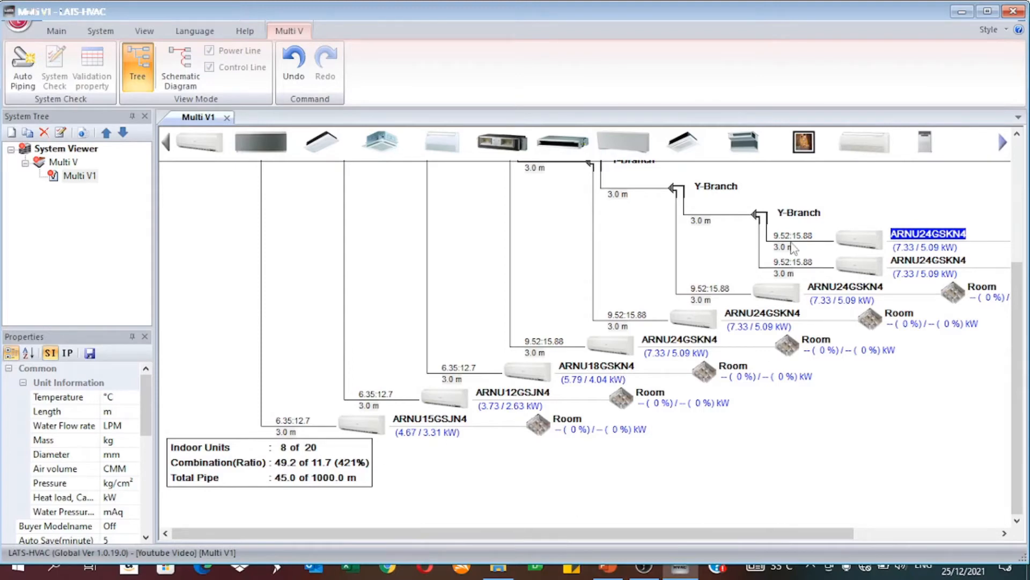
# Step: Assign model ARUN180LTE5 from the full model list to the outdoor unit of Multi V1
pyautogui.moveTo(1013, 362); pyautogui.dragTo(996, 226)
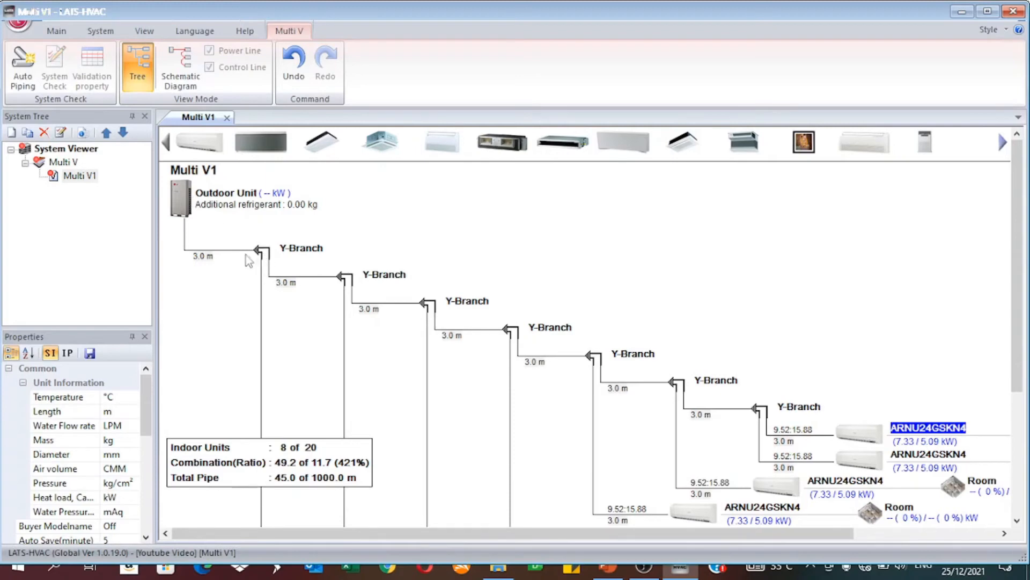
pyautogui.click(178, 198)
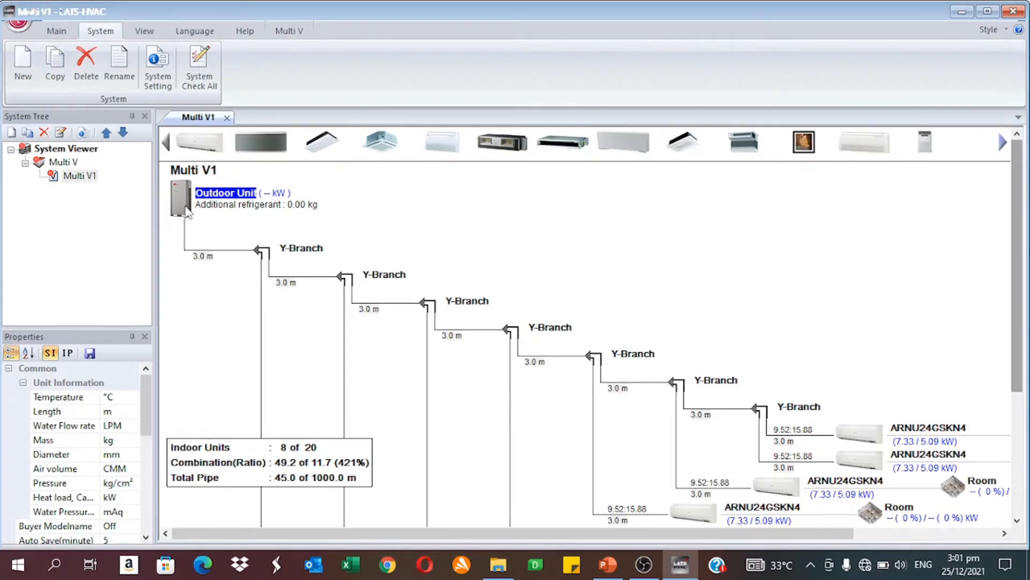
pyautogui.doubleClick(182, 204)
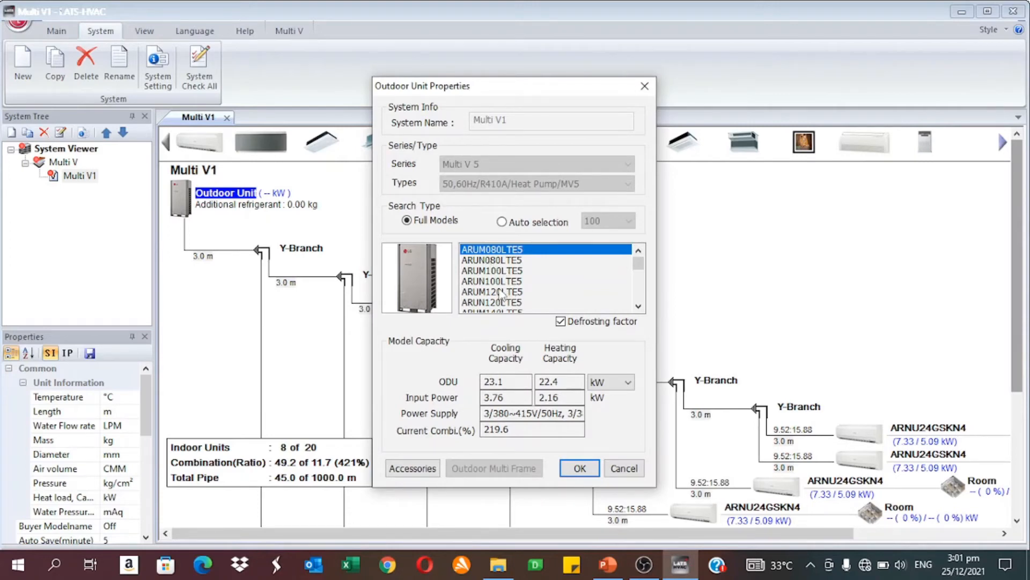
pyautogui.click(638, 307)
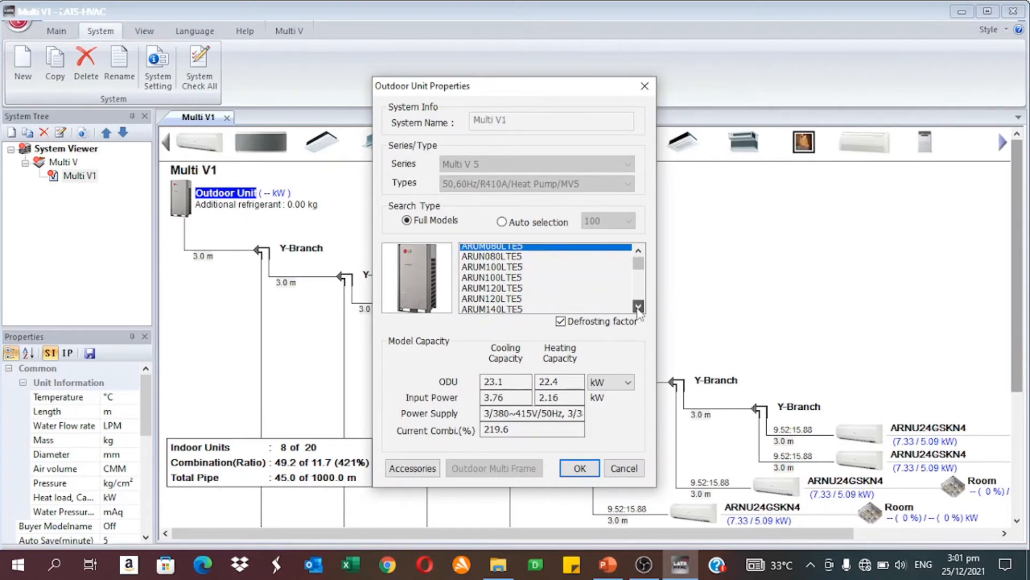
pyautogui.click(638, 307)
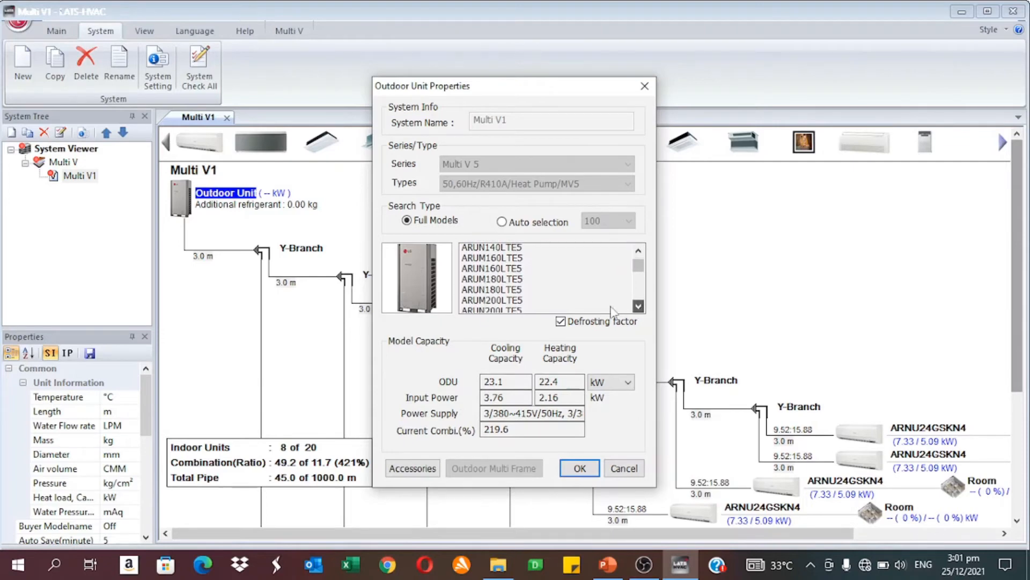
pyautogui.click(490, 282)
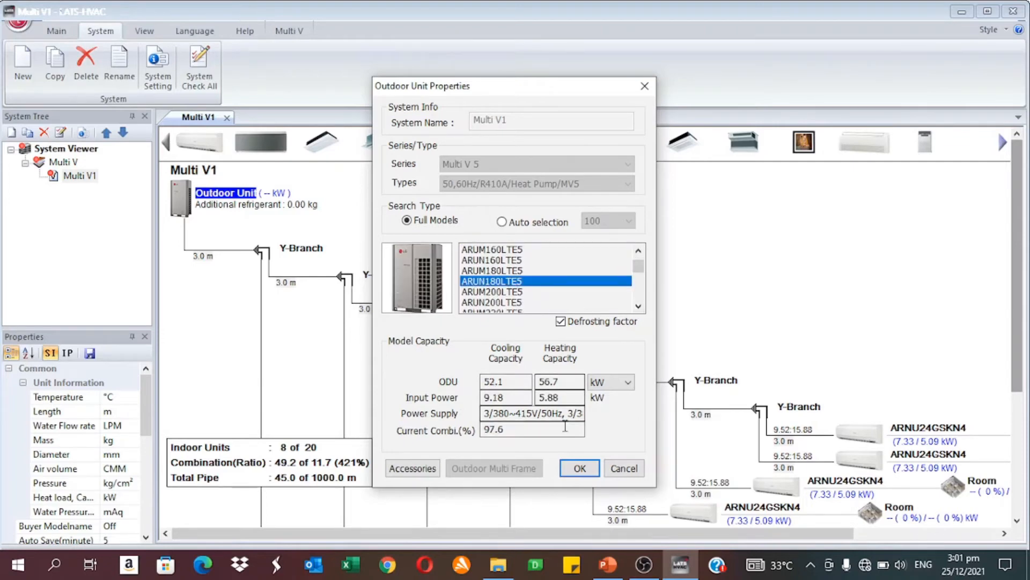
pyautogui.click(580, 468)
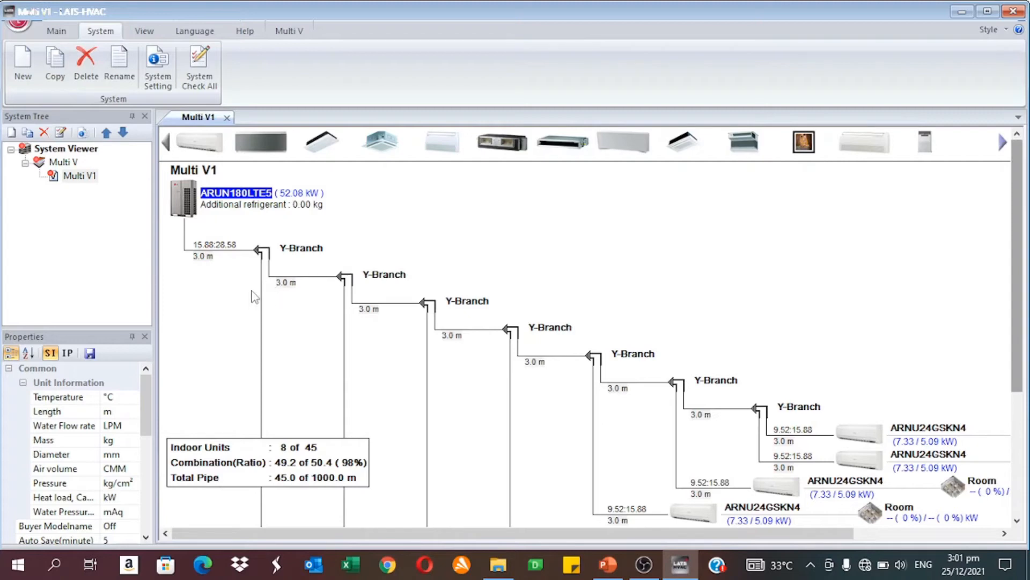
# Step: Run the system check for all systems
pyautogui.click(204, 90)
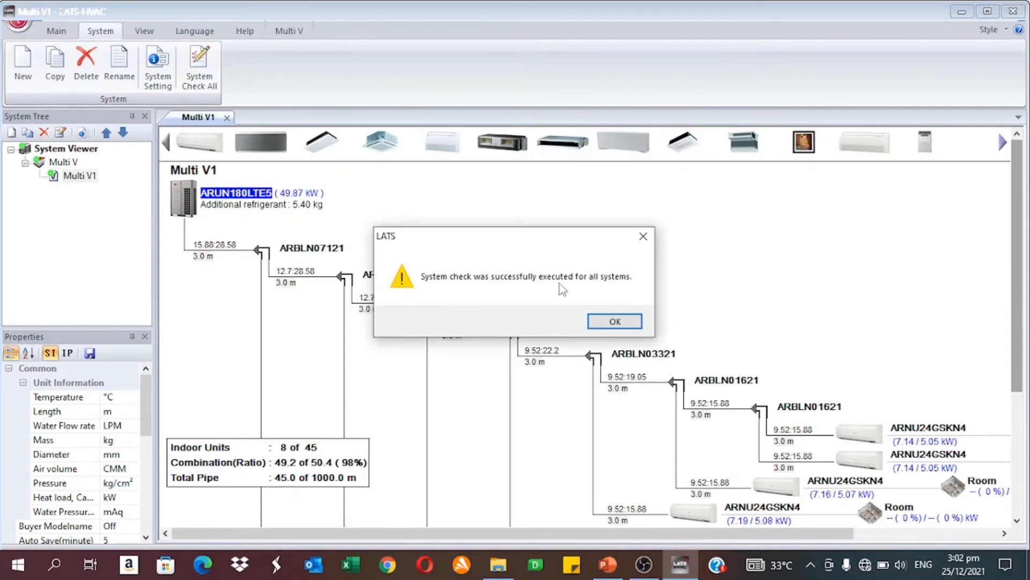
pyautogui.click(615, 322)
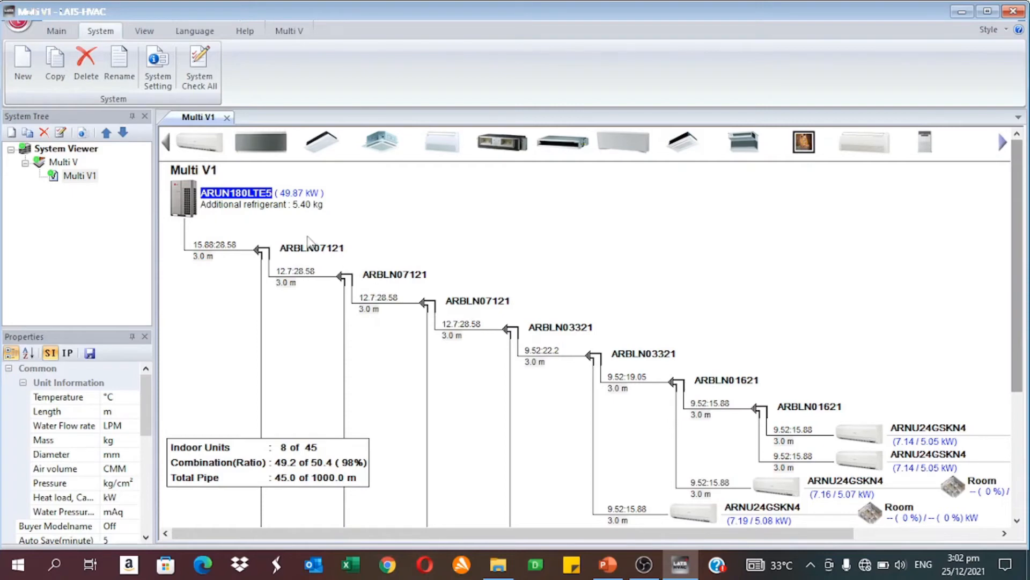
# Step: Generate a report for Multi V1 that includes all report items, from title page to systems
pyautogui.click(55, 34)
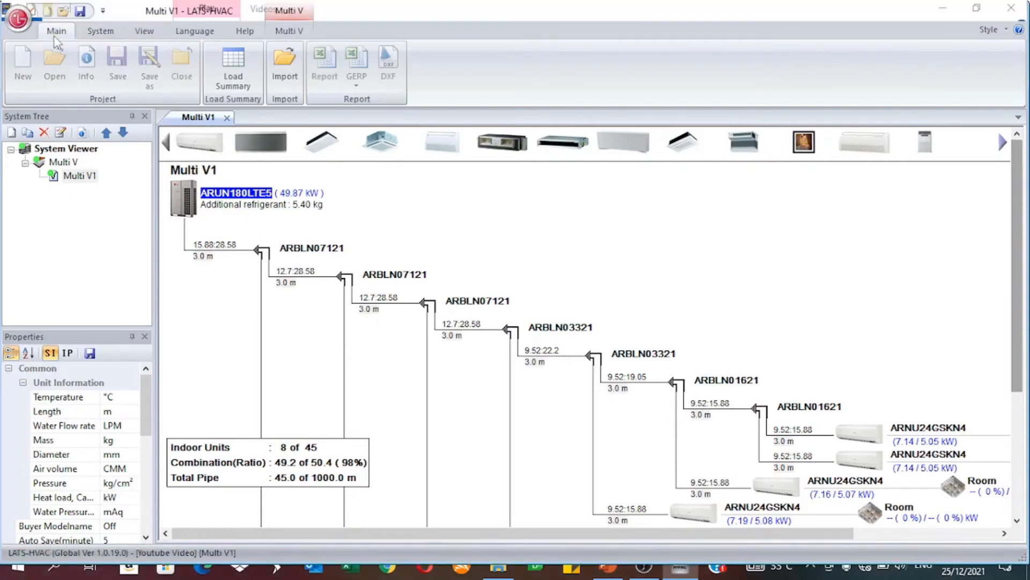
pyautogui.click(324, 62)
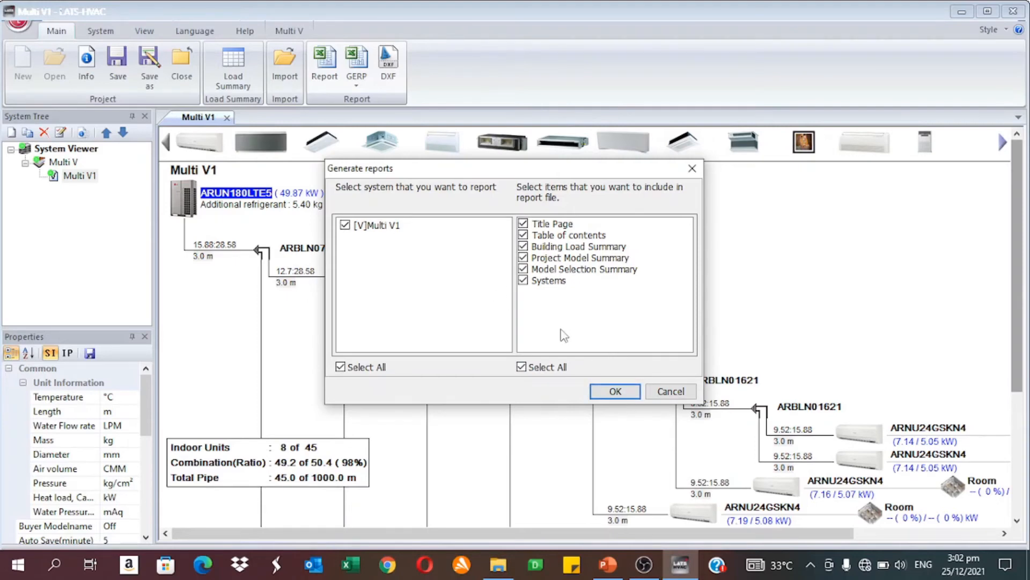
pyautogui.click(628, 392)
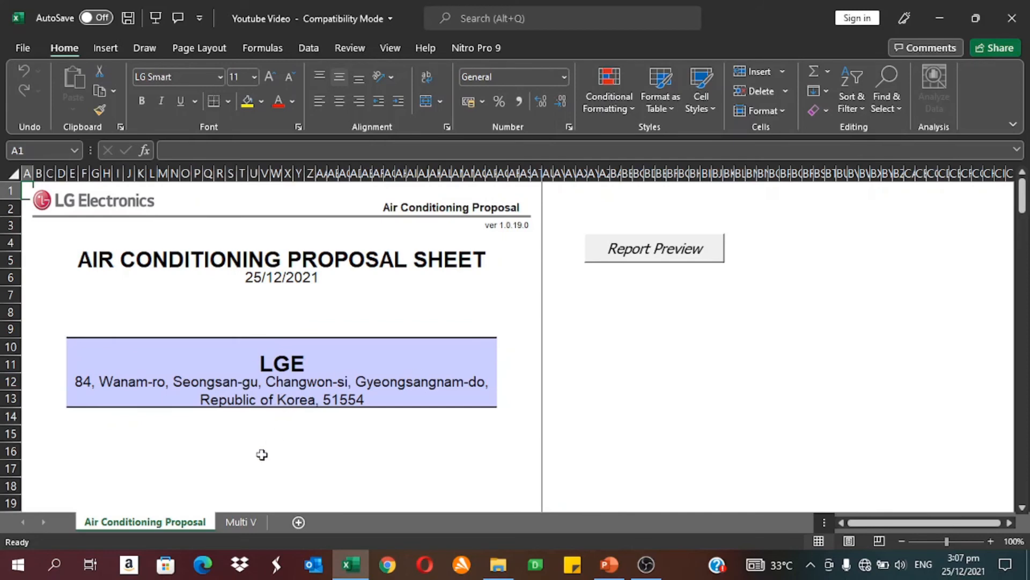
# Step: Examine the report's Multi V sheet for the outdoor and indoor unit models, branch quantities, and pipe diameters and lengths
pyautogui.click(231, 523)
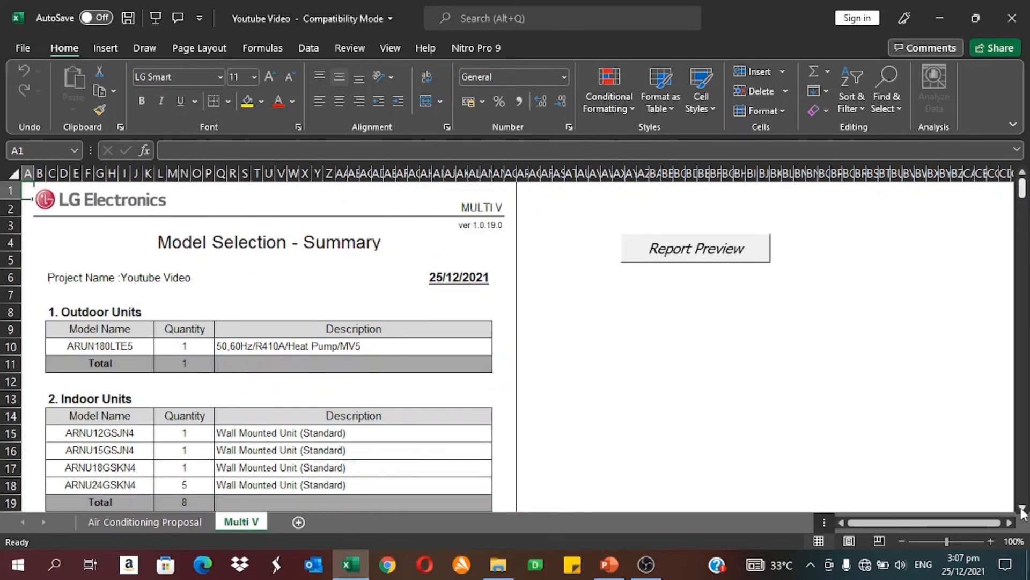
pyautogui.scroll(-2, 1023, 507)
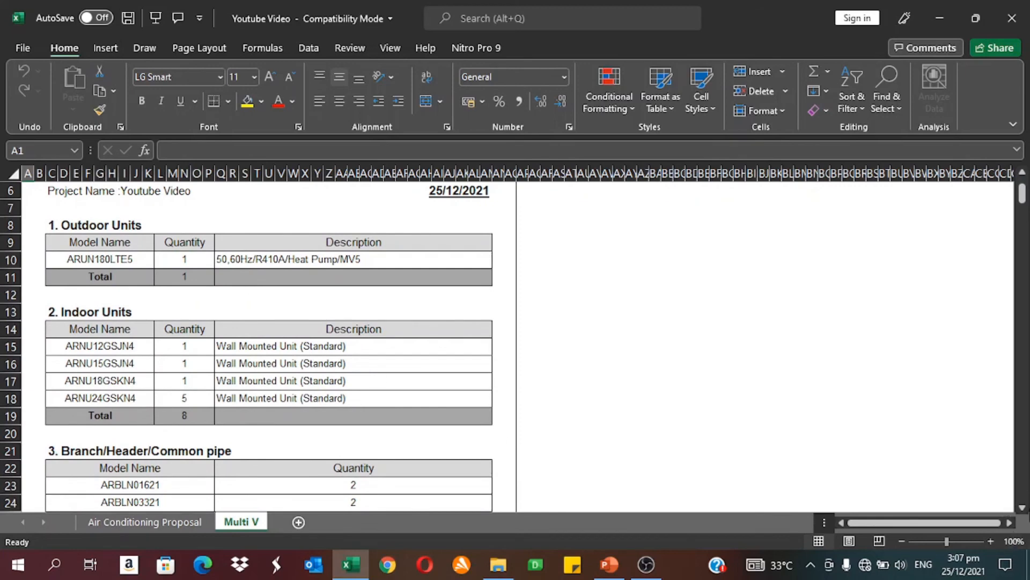
pyautogui.scroll(-2, 1022, 508)
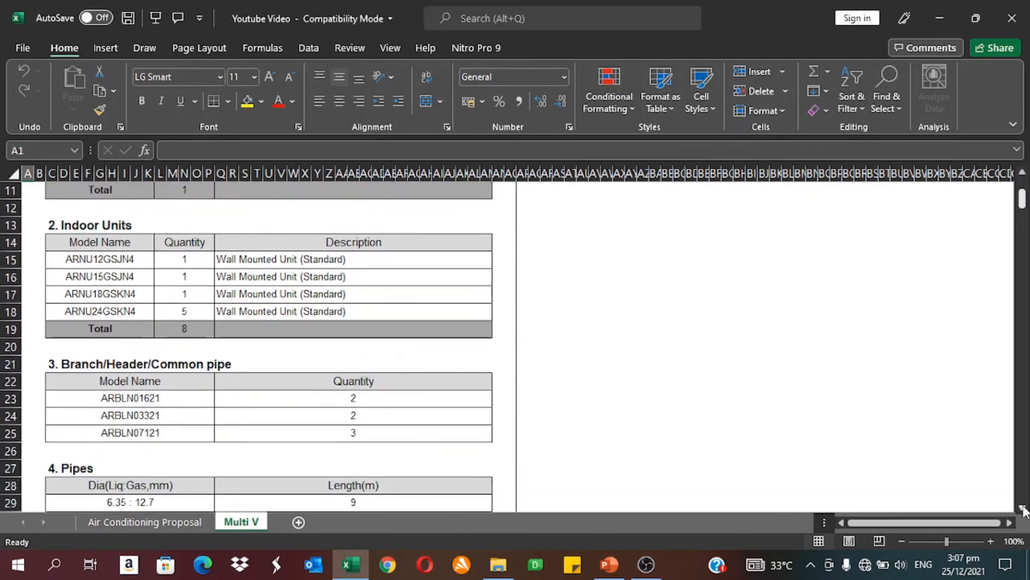
pyautogui.scroll(-3, 1022, 508)
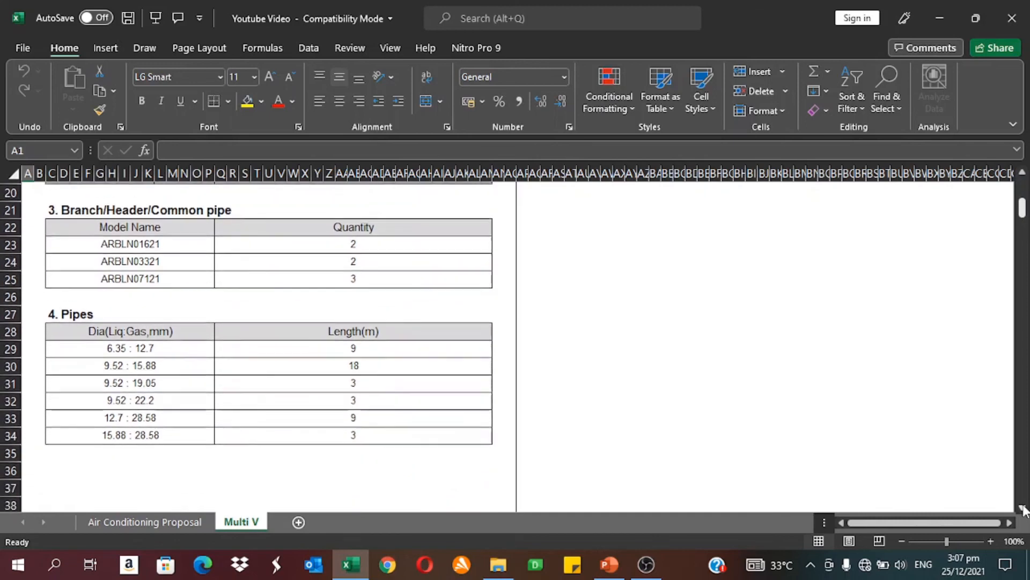
pyautogui.scroll(-1, 1022, 508)
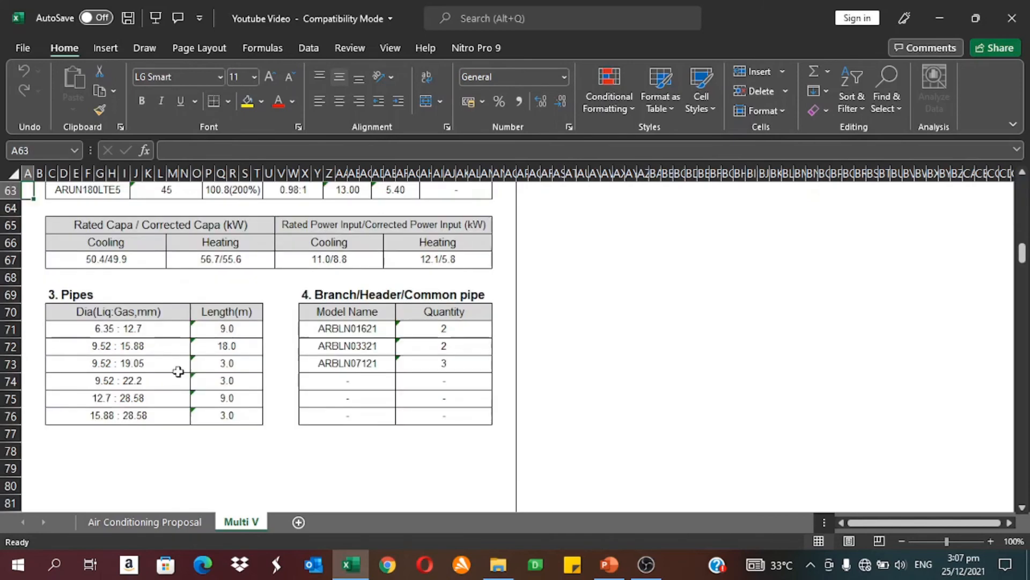
pyautogui.press('pagedown')
pyautogui.press('pagedown')
pyautogui.press('pagedown')
pyautogui.press('pagedown')
pyautogui.press('pagedown')
pyautogui.press('pagedown')
pyautogui.press('pagedown')
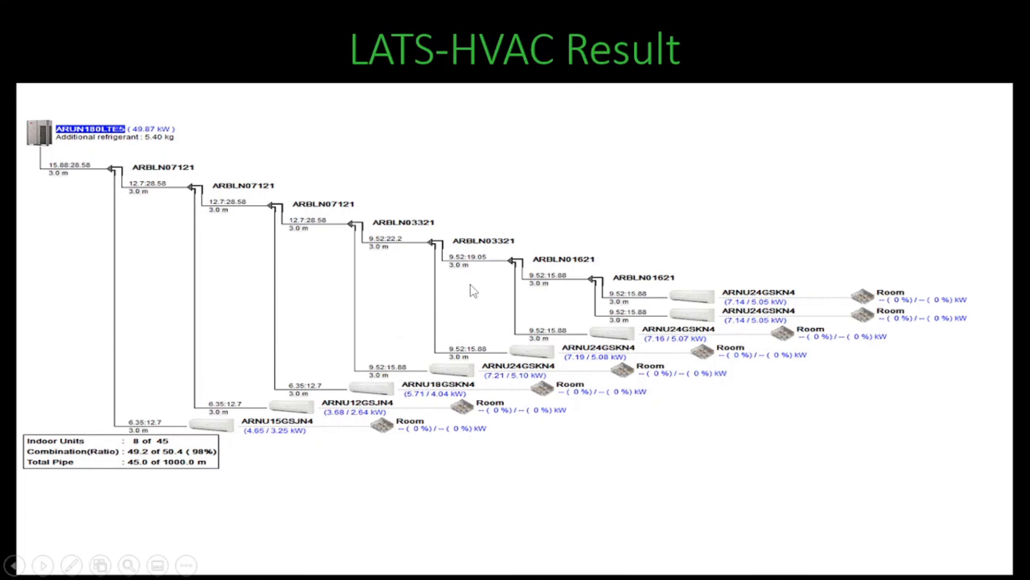
pyautogui.click(444, 309)
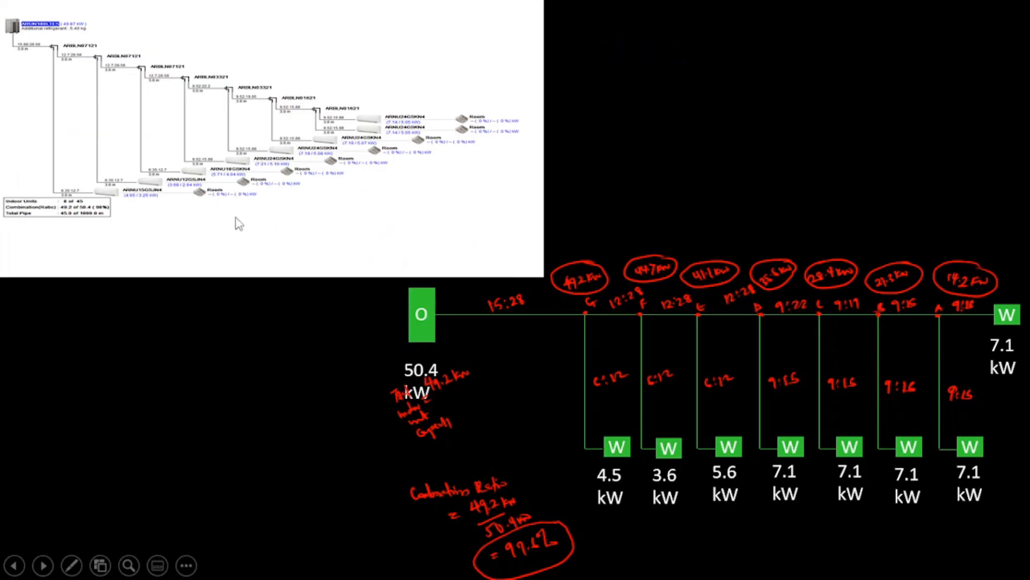